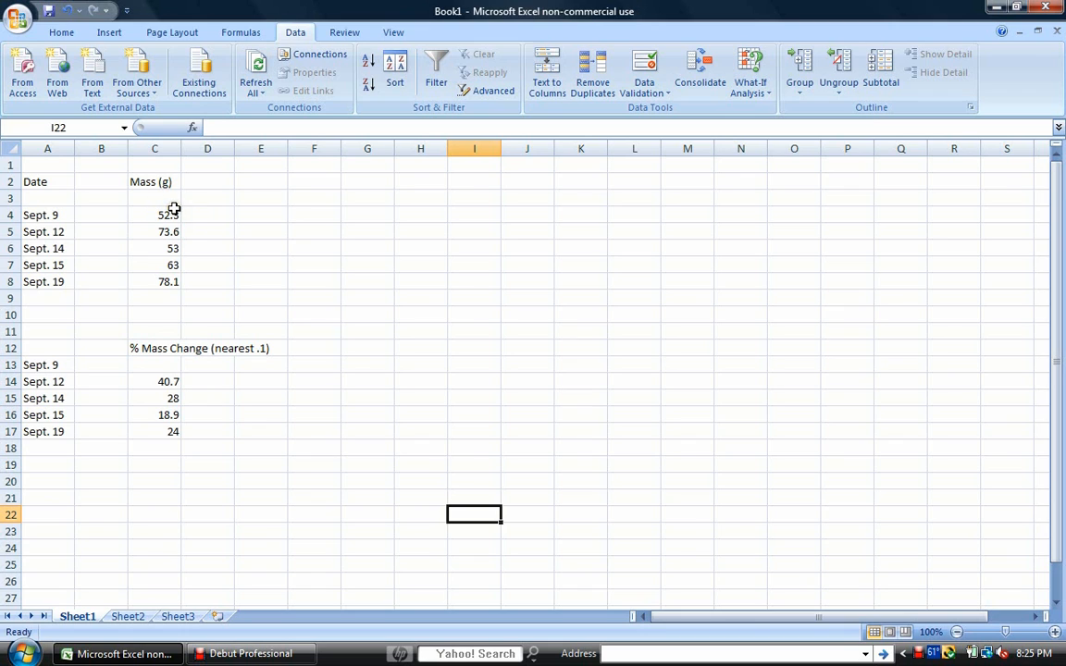
Create a default column chart on its own chart sheet from the mass values in C4:C8
left_click_drag(173, 214, 170, 281)
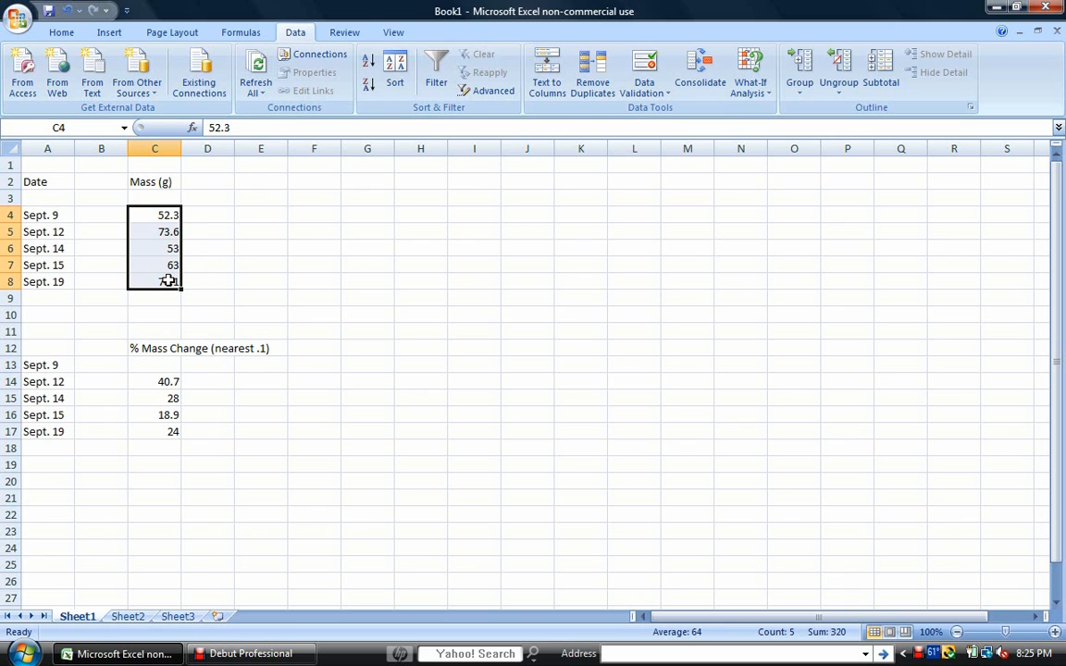
key("F11")
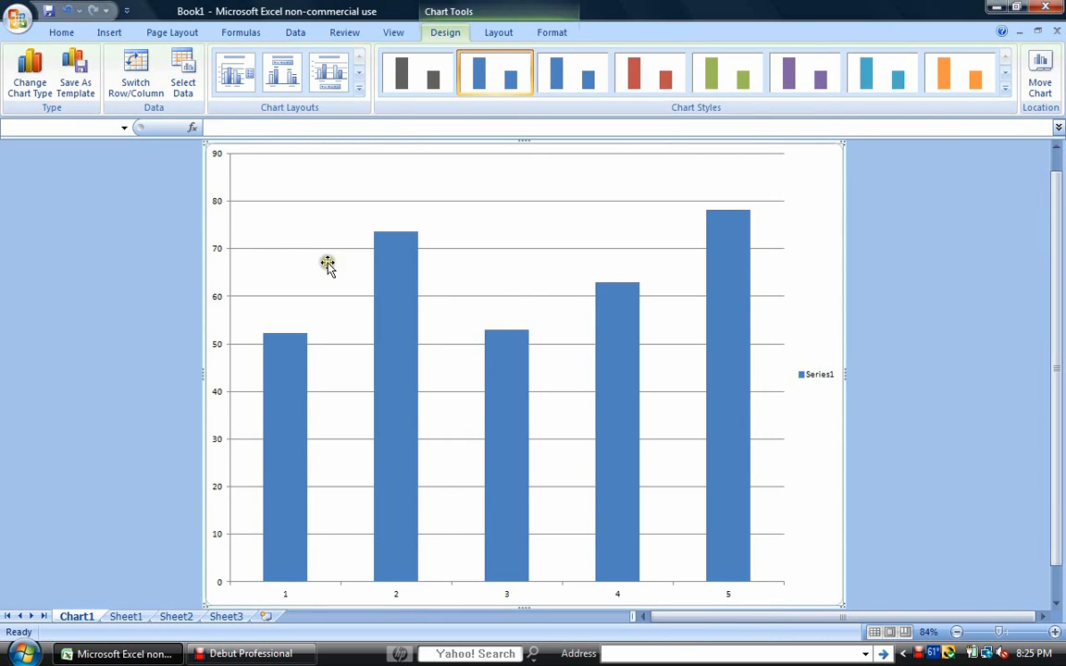
scroll(539, 403, "up", 1)
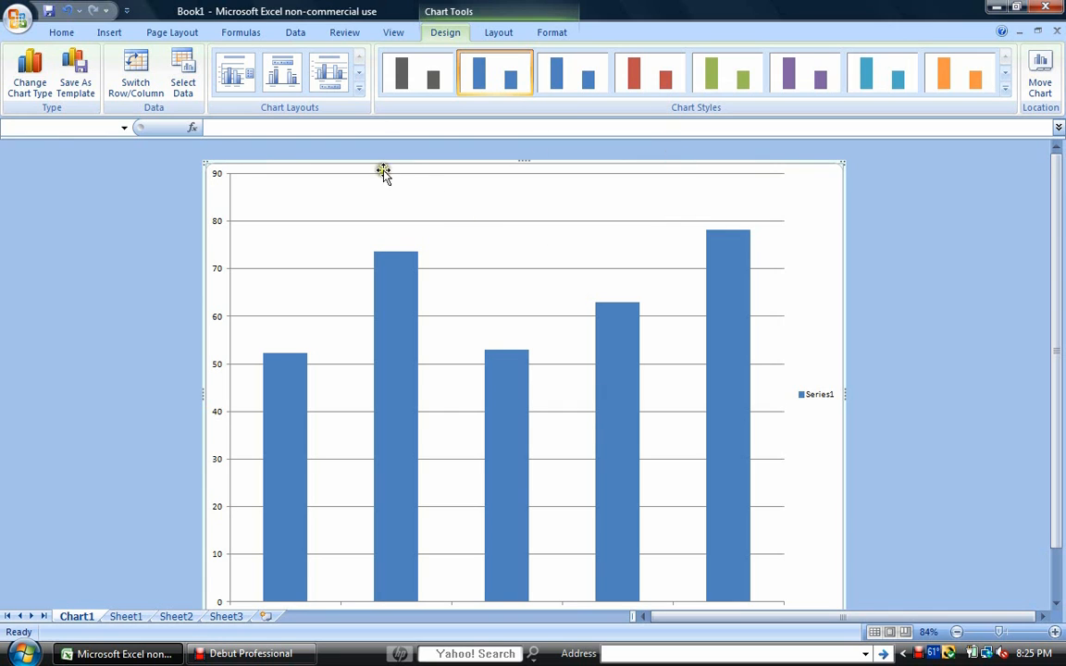
Change the chart type from column to Line with Markers
left_click(514, 33)
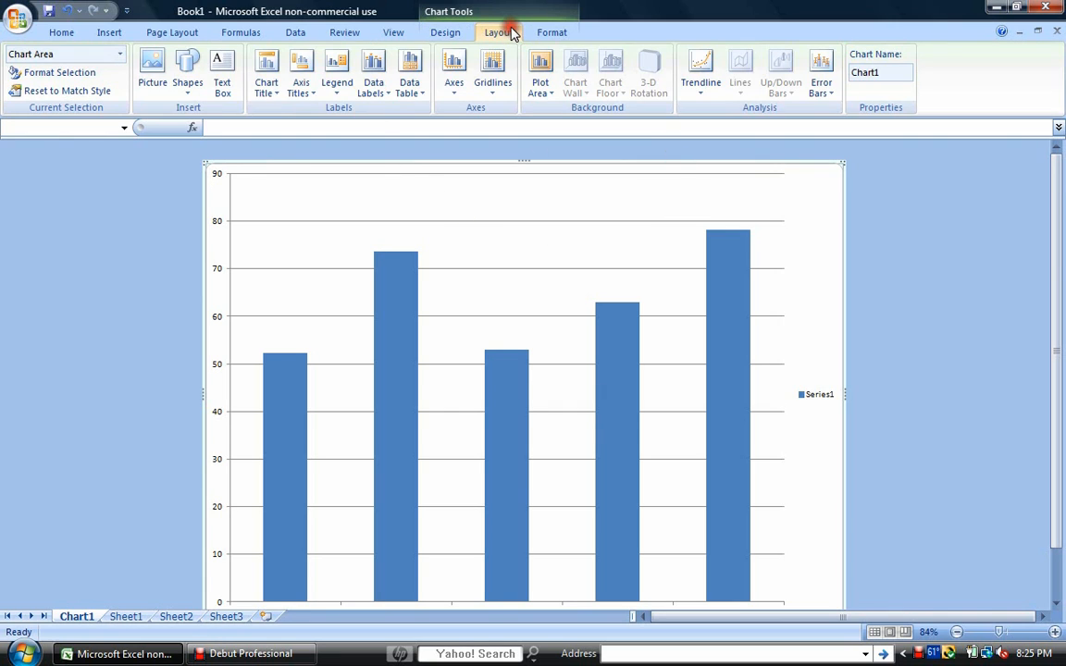
left_click(446, 32)
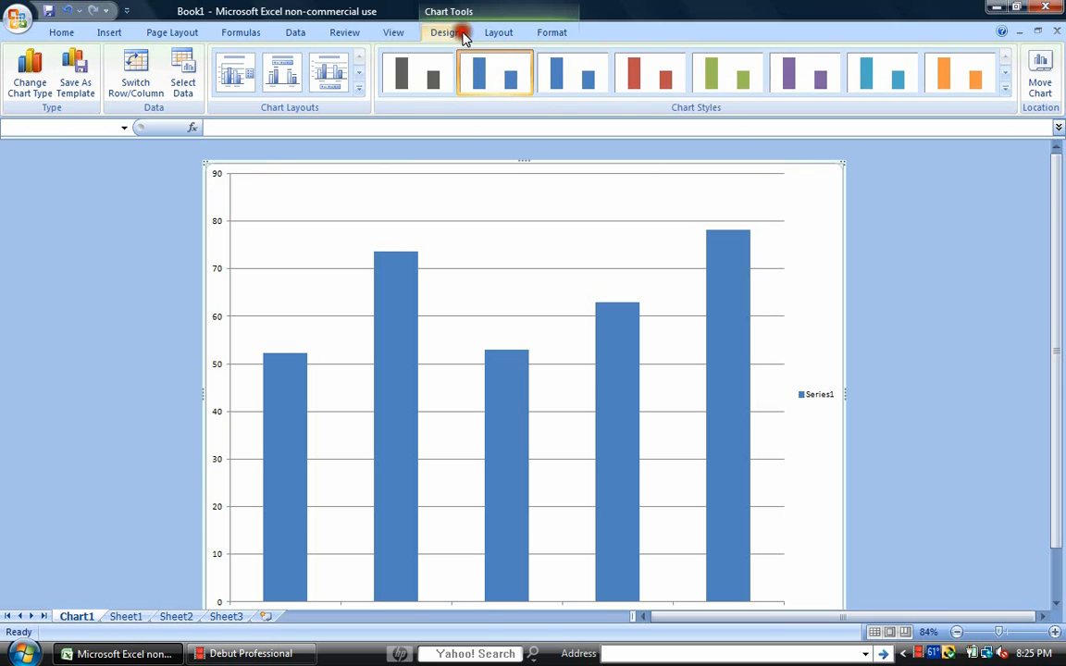
left_click(37, 88)
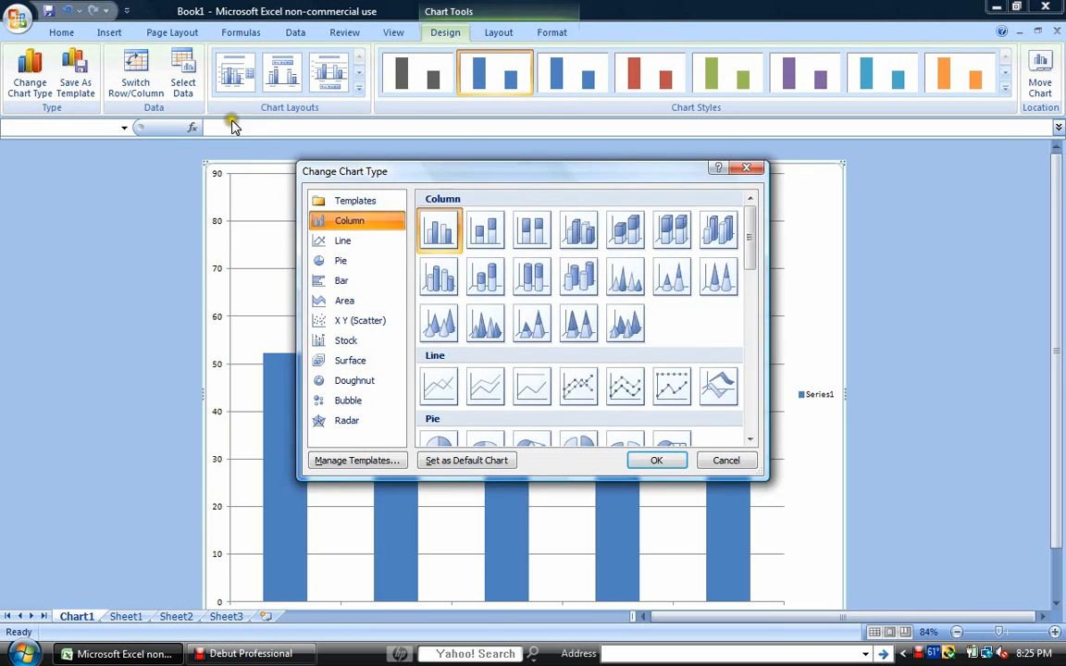
left_click(576, 385)
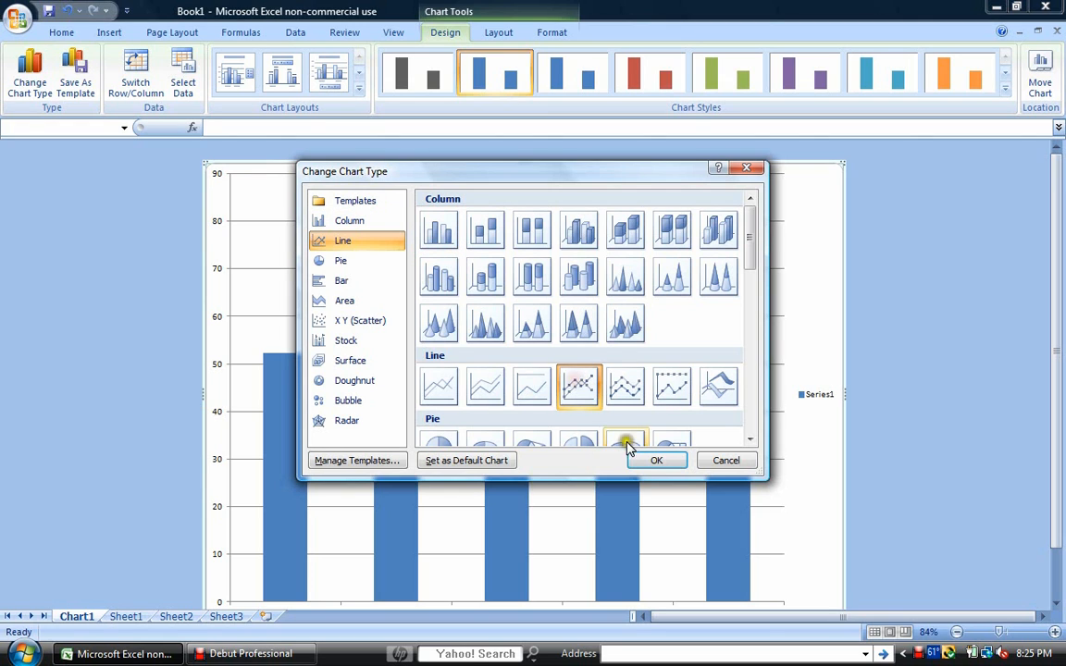
left_click(653, 460)
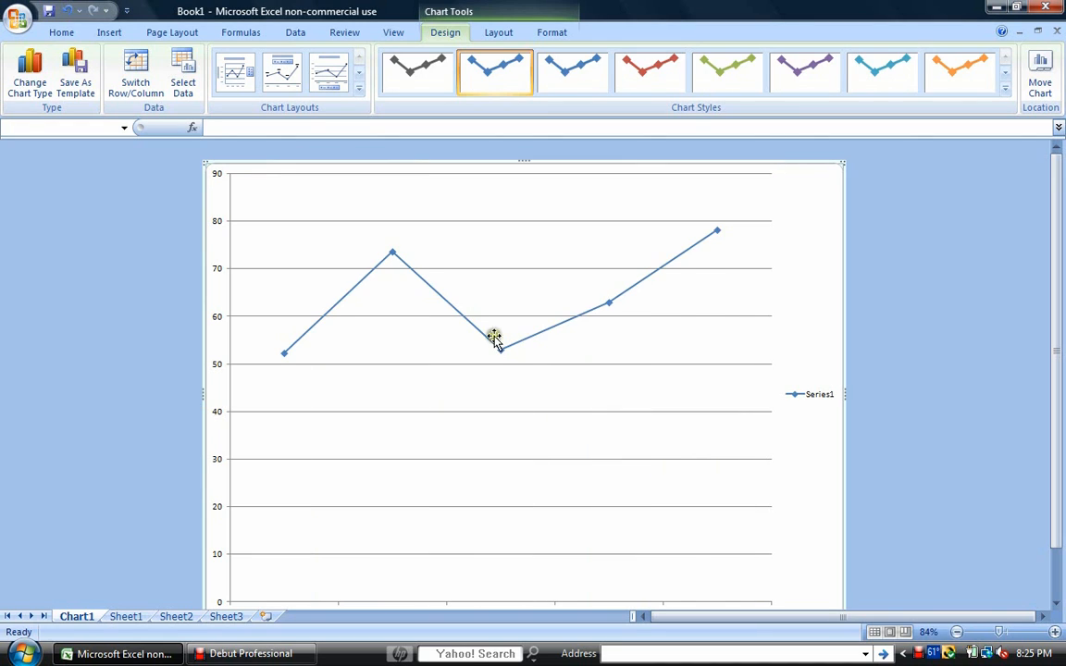
scroll(402, 371, "down", 1)
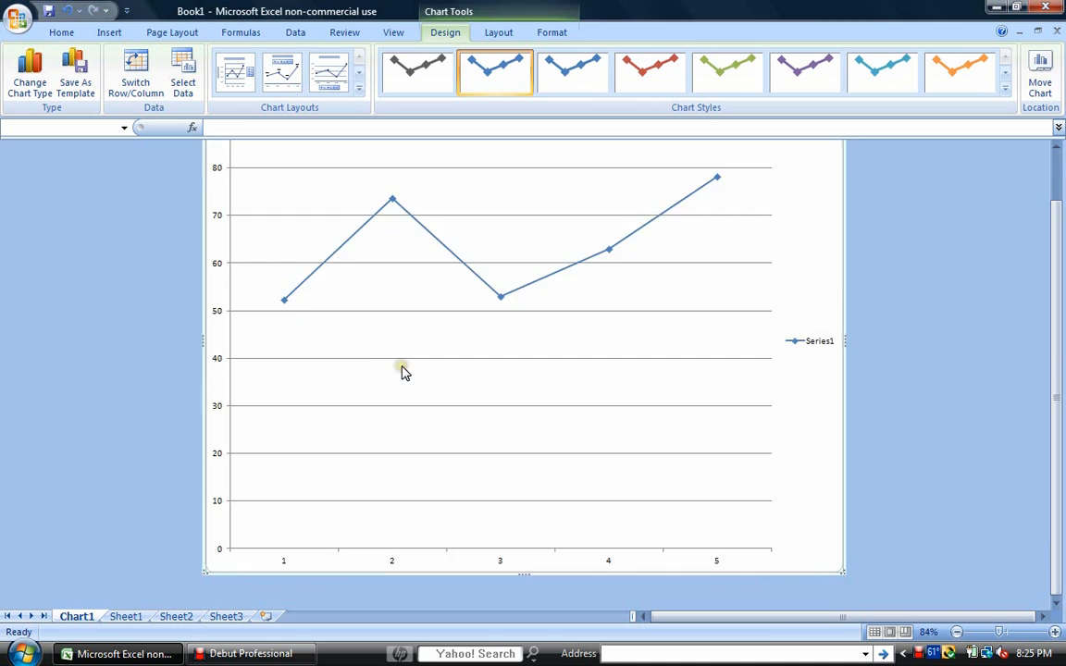
scroll(409, 367, "up", 1)
scroll(508, 375, "down", 1)
right_click(523, 352)
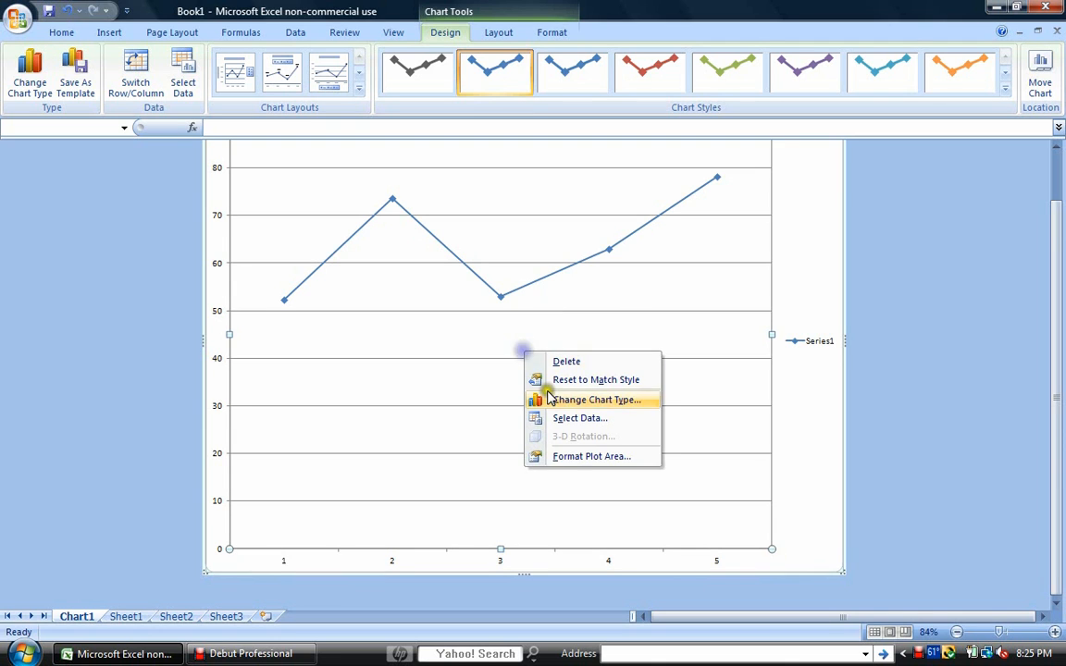
left_click(581, 460)
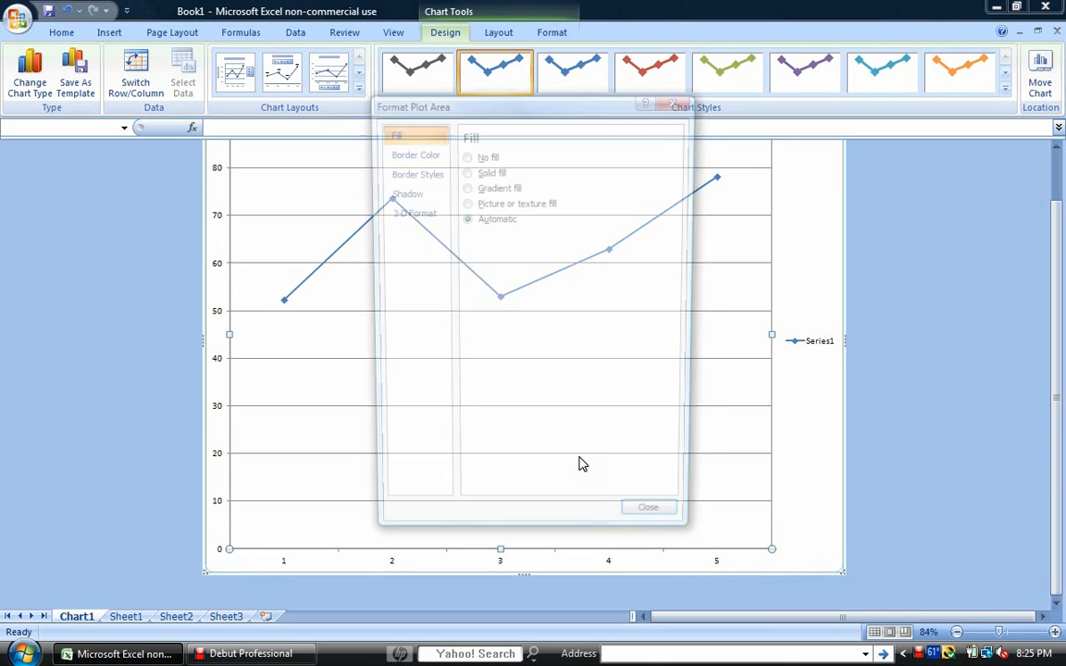
left_click(676, 101)
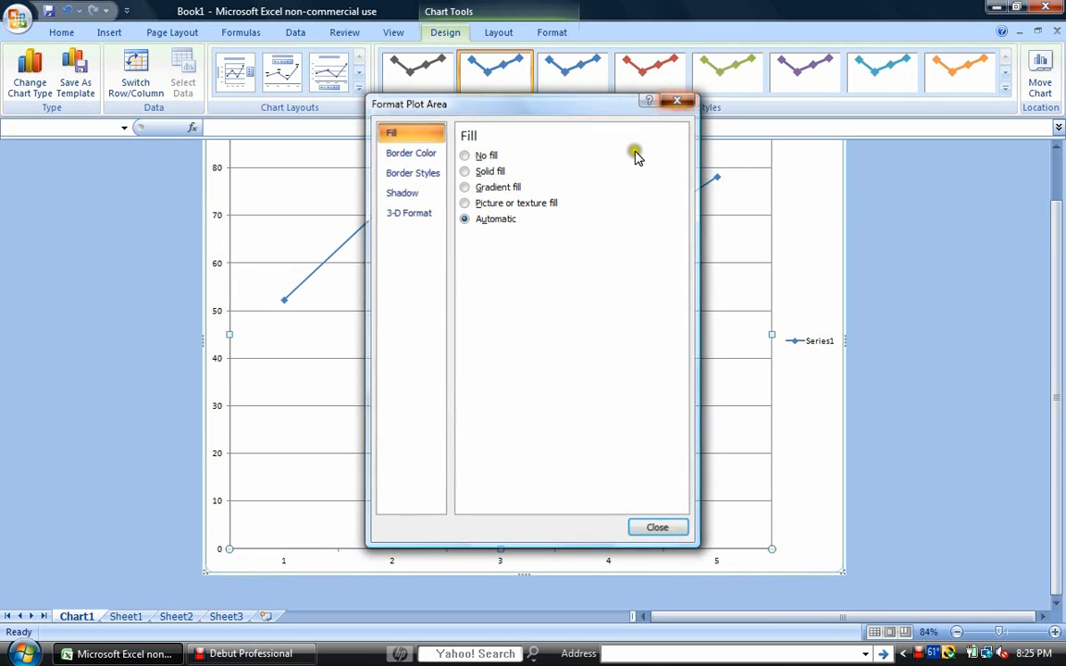
right_click(552, 266)
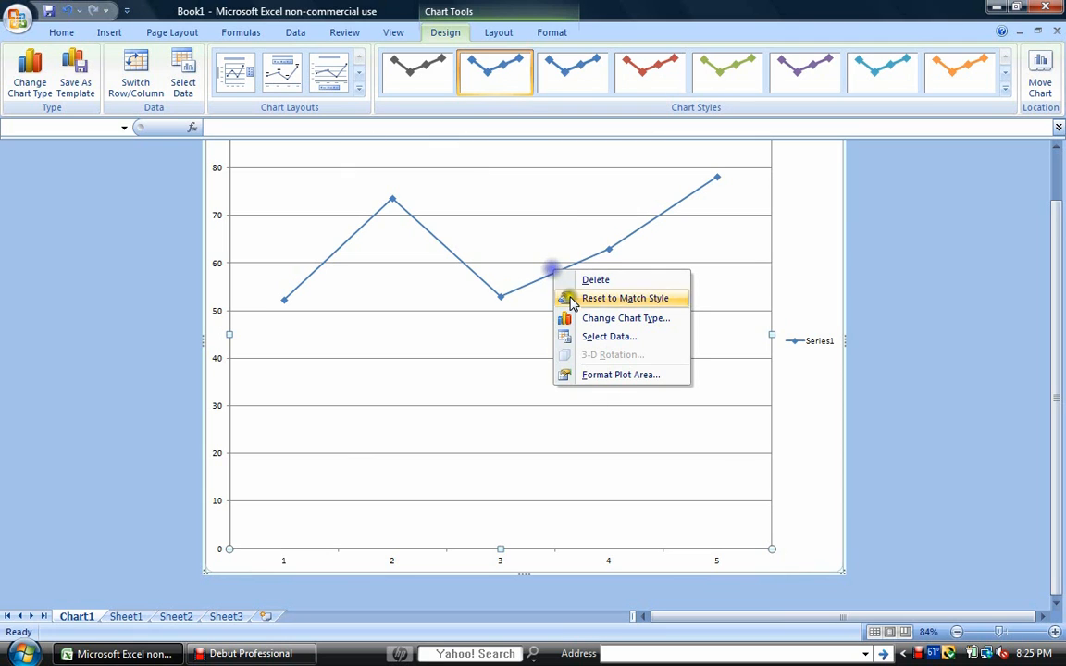
left_click(503, 305)
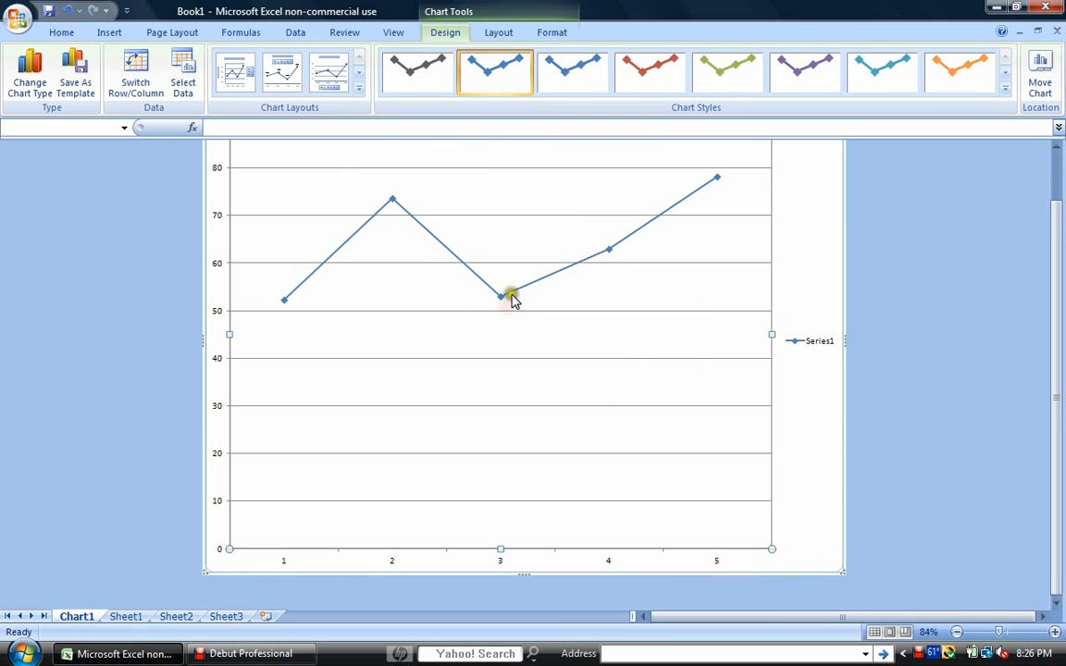
Try to label the chart's horizontal axis with the dates in Sheet1 cells A13:A17
left_click(507, 297)
left_click(500, 296)
right_click(500, 296)
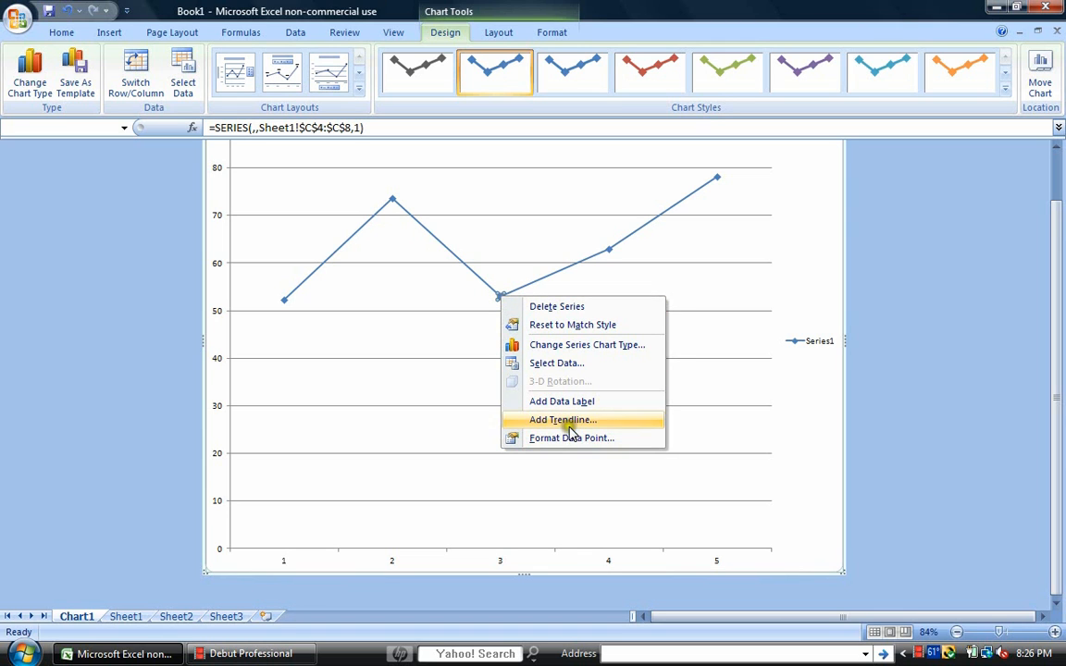
left_click(570, 365)
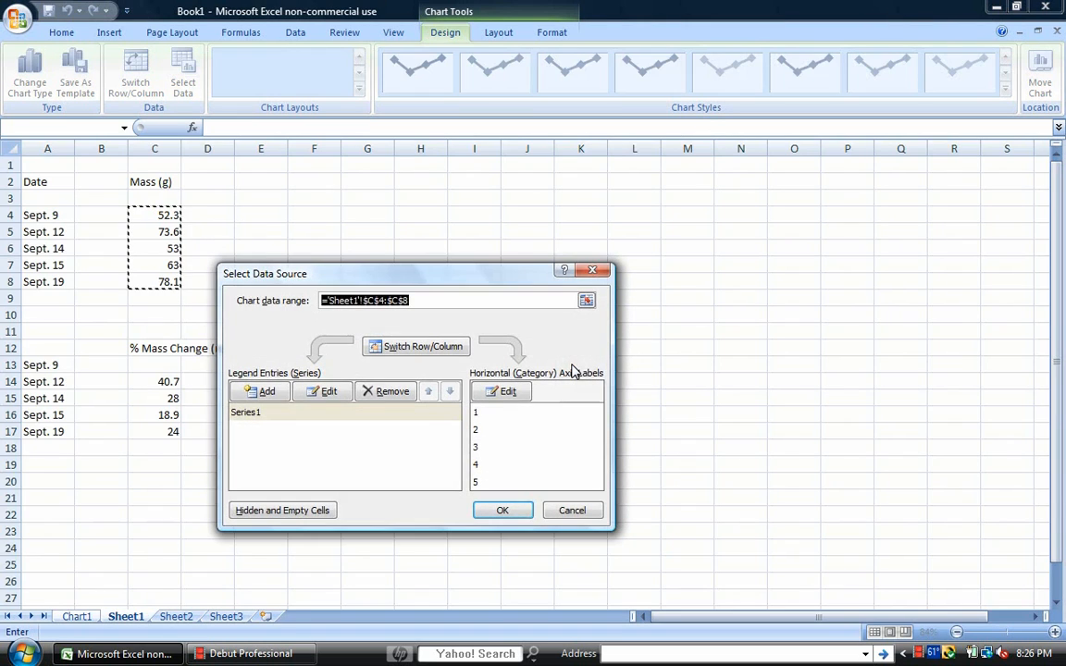
left_click(509, 392)
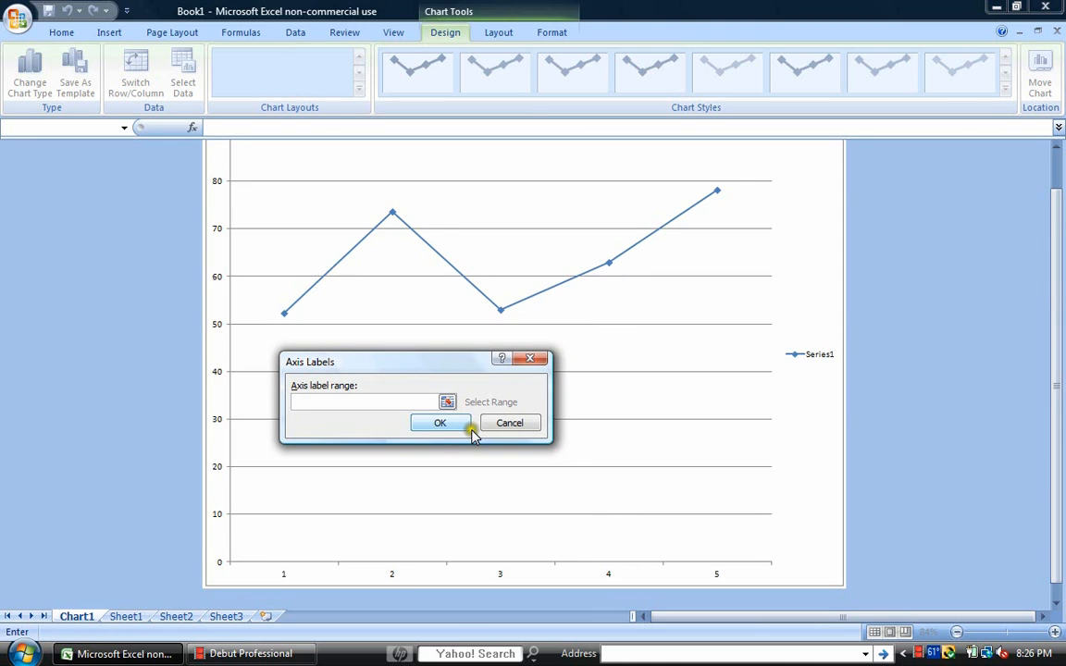
left_click(126, 617)
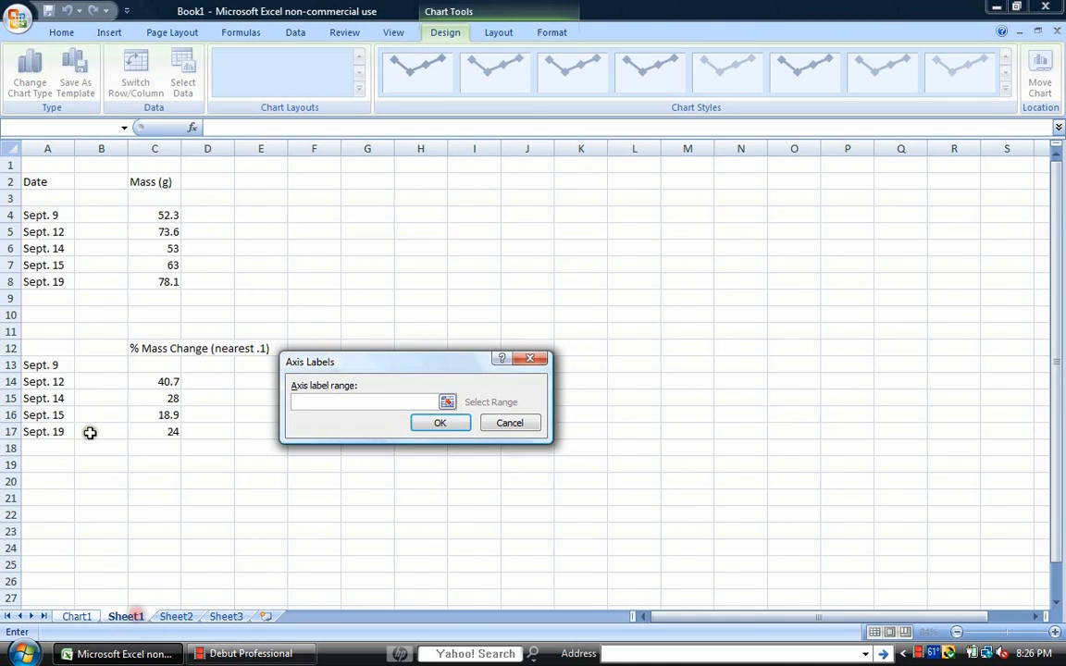
left_click_drag(72, 367, 64, 431)
left_click(441, 423)
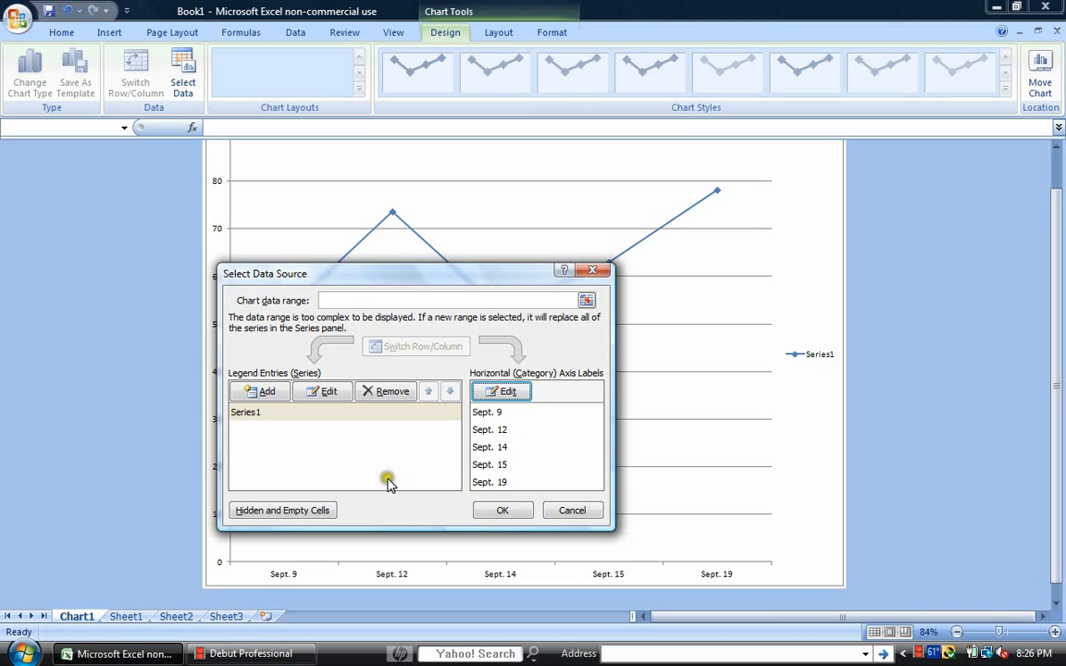
Try to name the data series Mass, then discard the data source changes
left_click(329, 398)
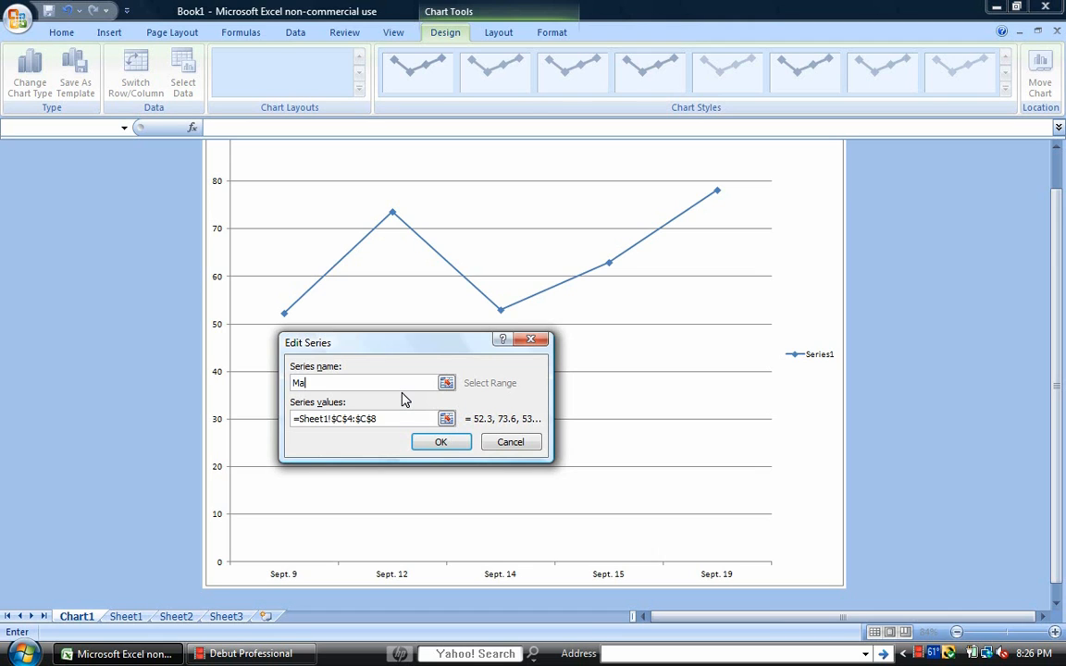
type("Mass")
left_click(442, 441)
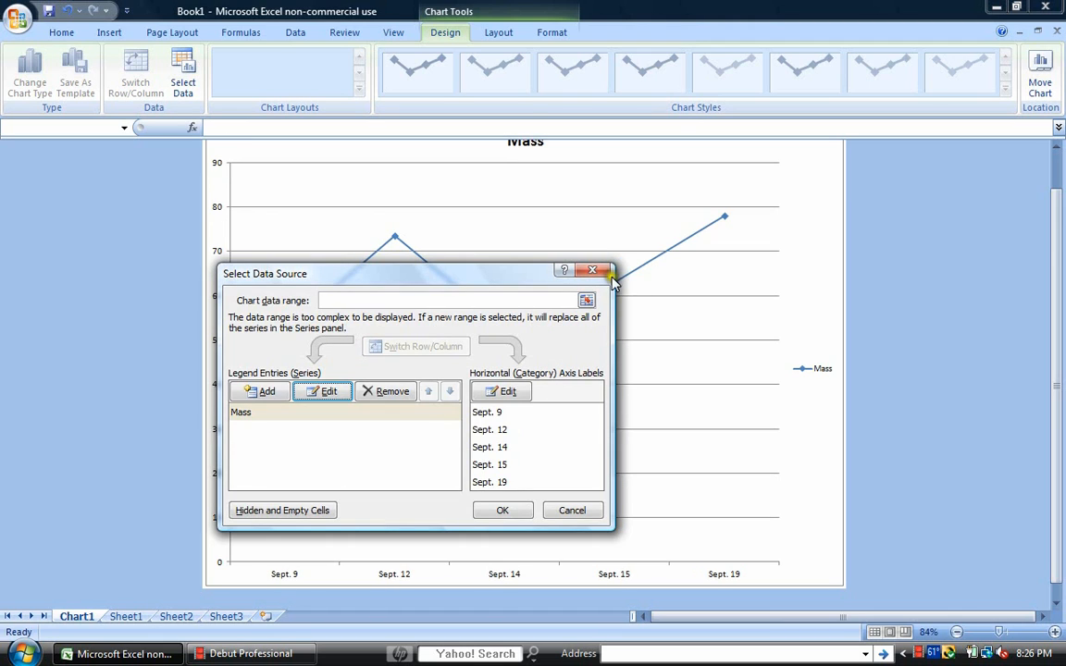
left_click(601, 274)
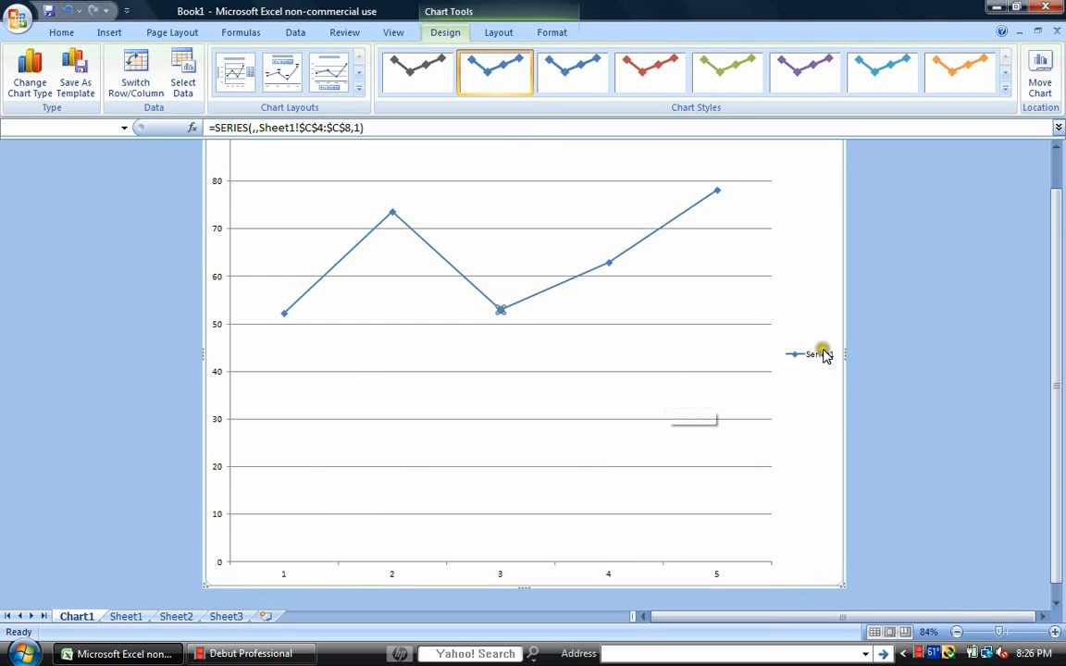
Name the line chart's data series Mass and accept the data source change
right_click(534, 306)
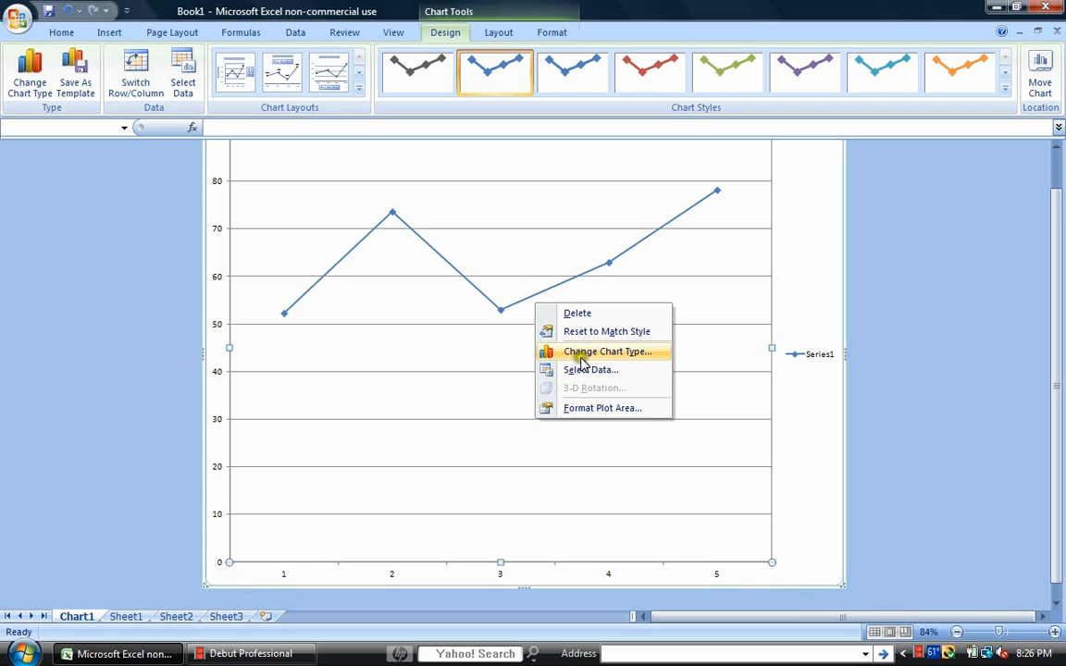
left_click(651, 475)
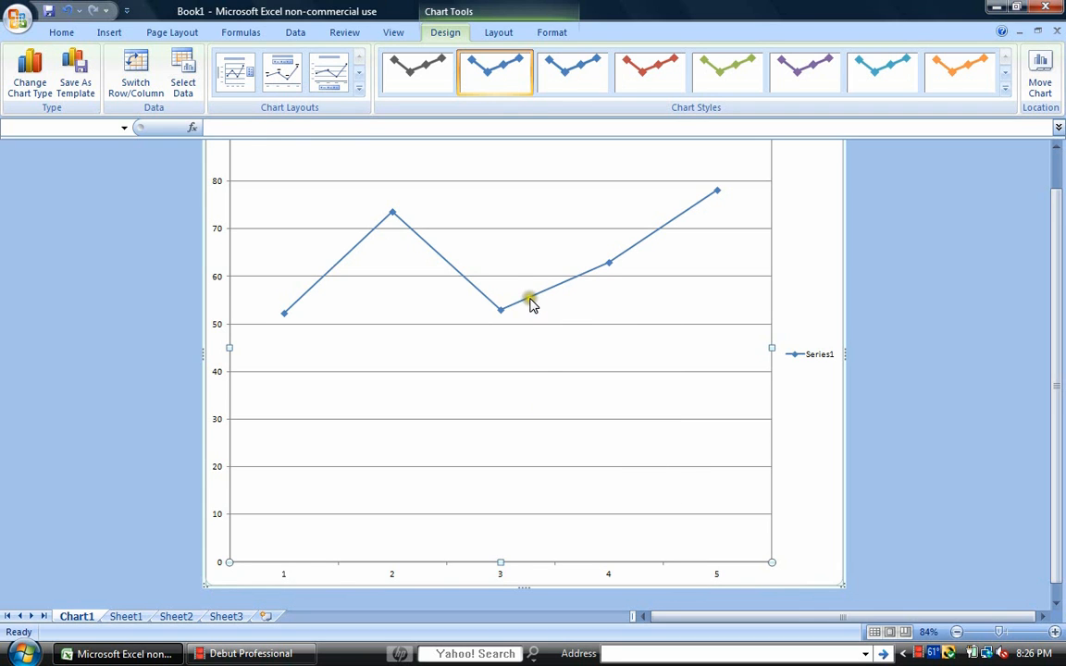
right_click(530, 299)
left_click(571, 370)
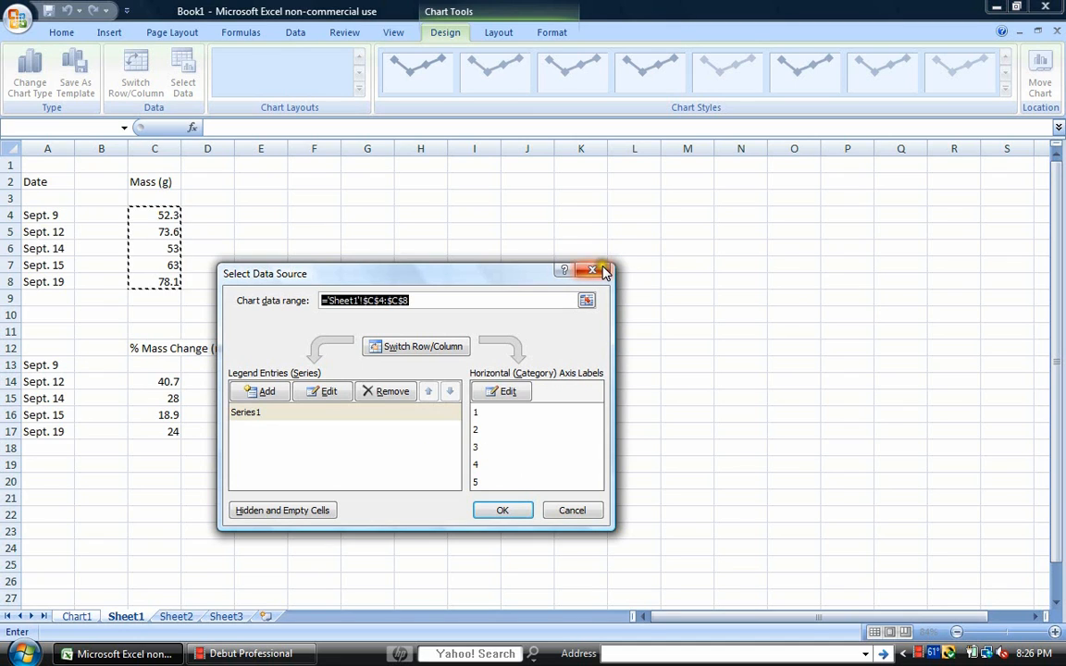
left_click(324, 393)
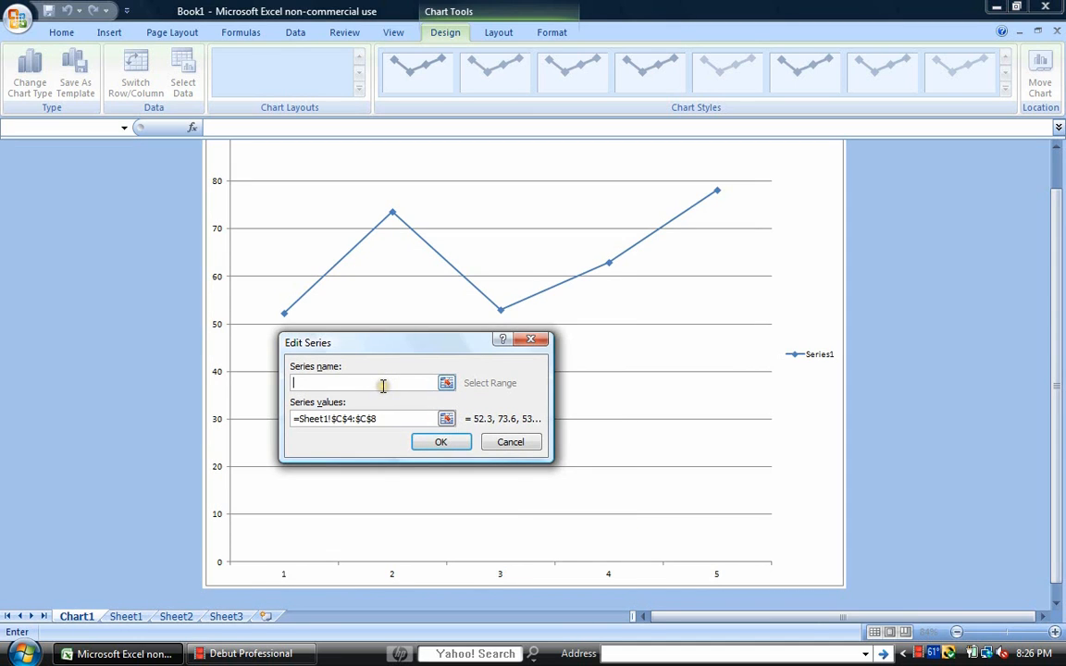
left_click(461, 444)
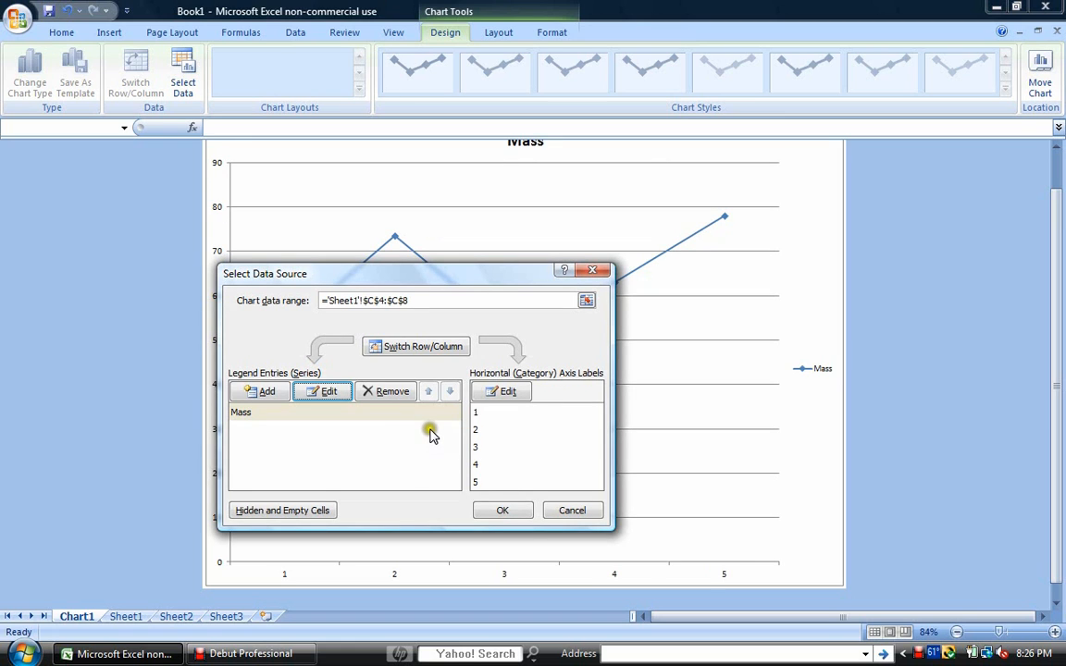
left_click(504, 511)
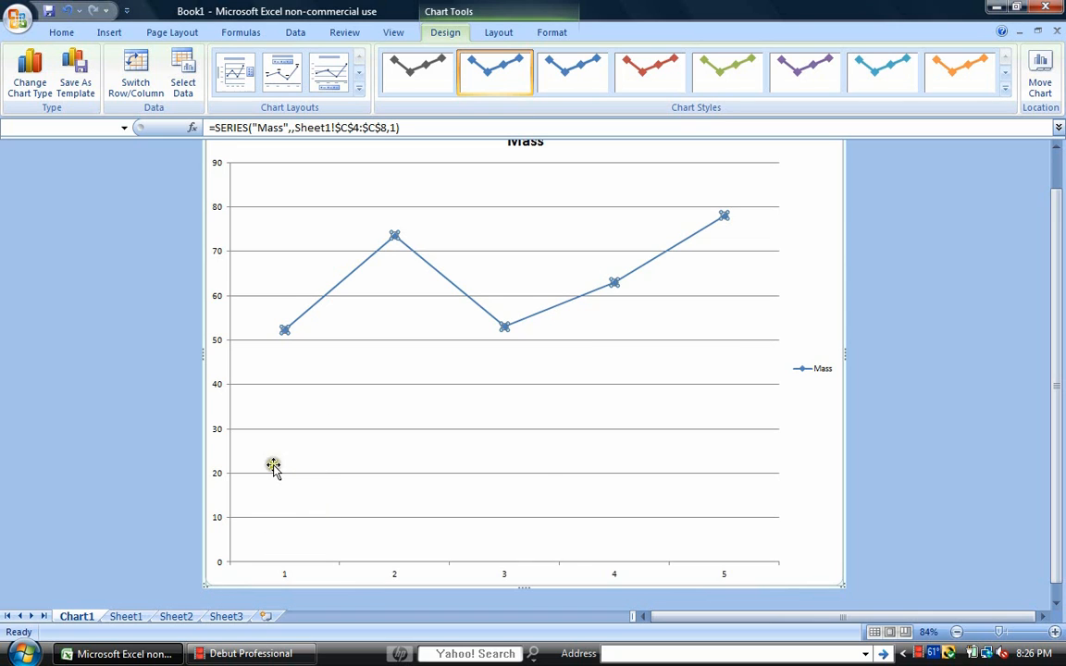
Set the horizontal axis labels to the dates in Sheet1 cells A13:A17 and accept the data source change
right_click(390, 558)
left_click(638, 458)
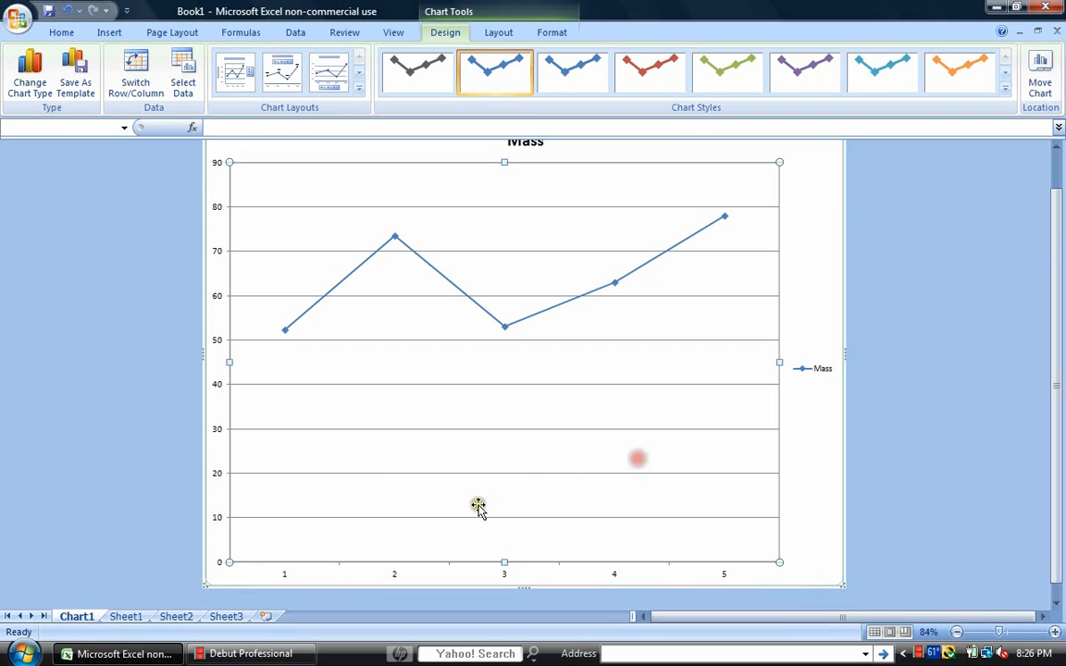
right_click(469, 475)
left_click(529, 541)
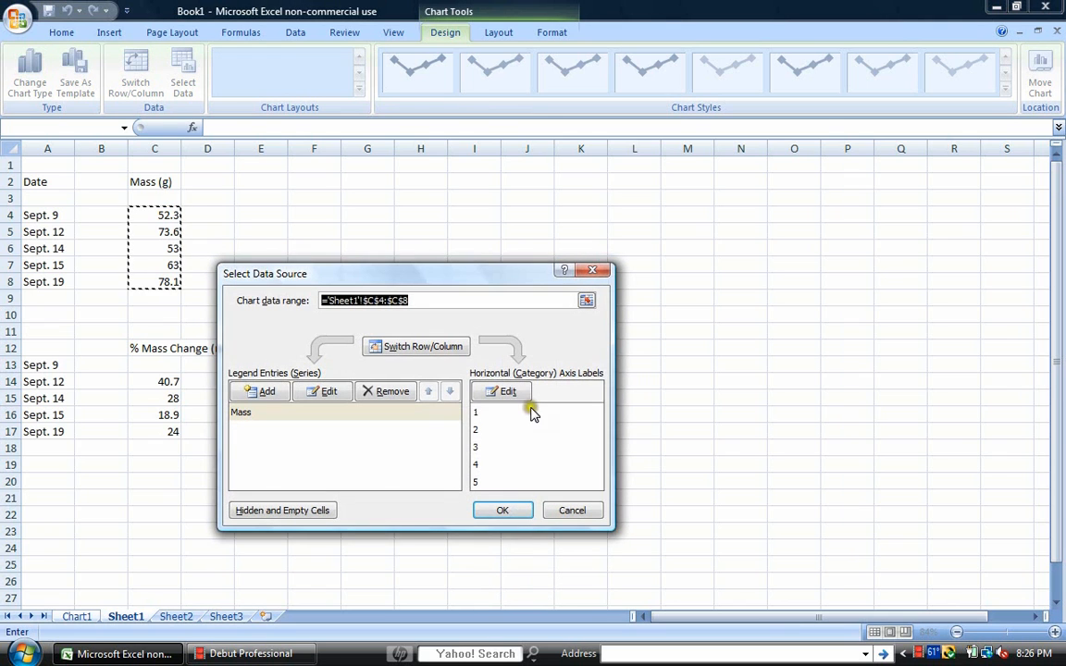
left_click(508, 392)
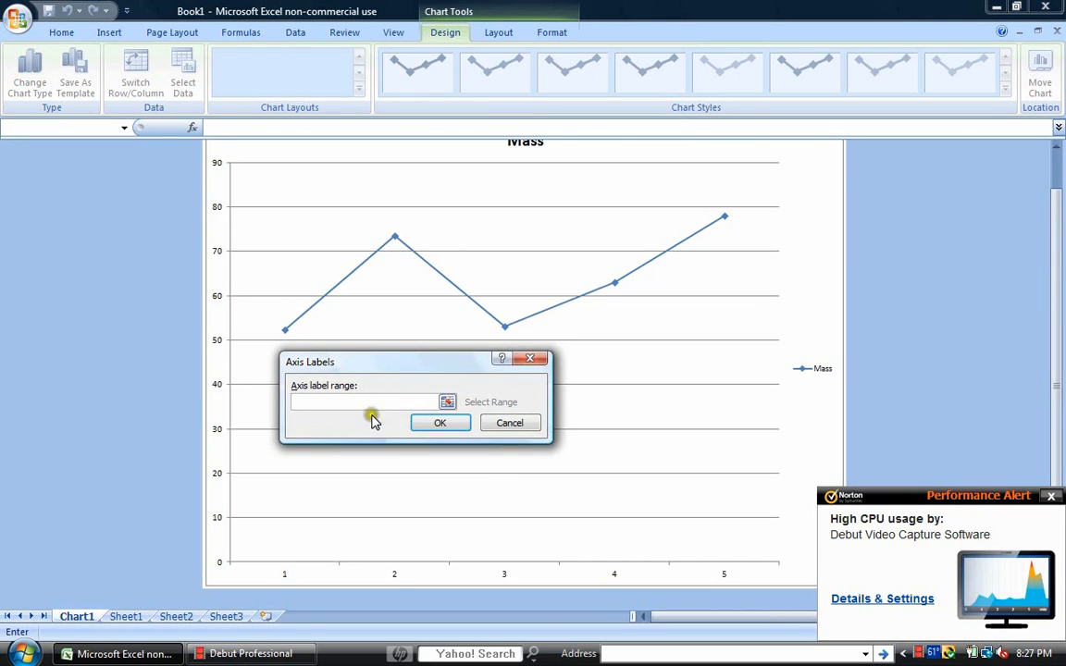
left_click(125, 616)
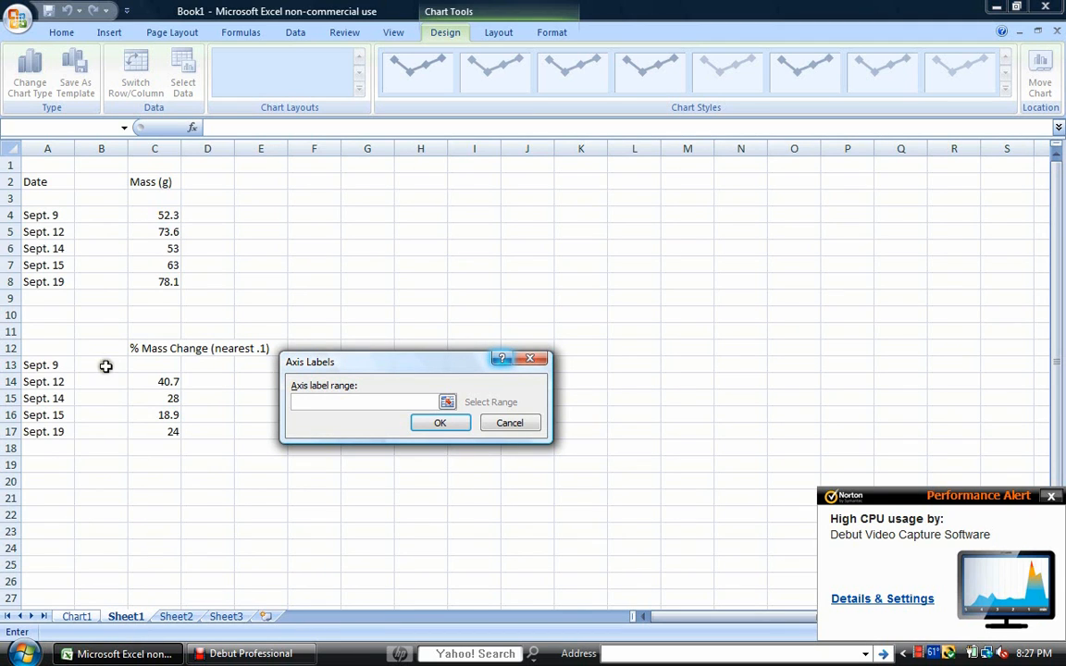
left_click_drag(63, 365, 58, 432)
left_click(454, 427)
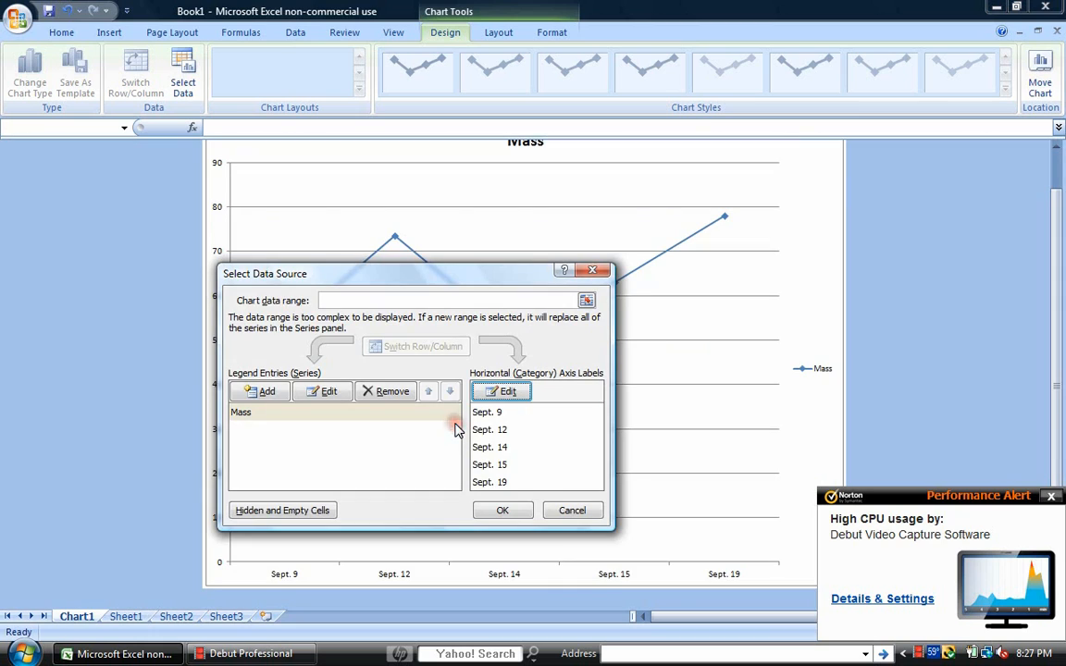
left_click(495, 507)
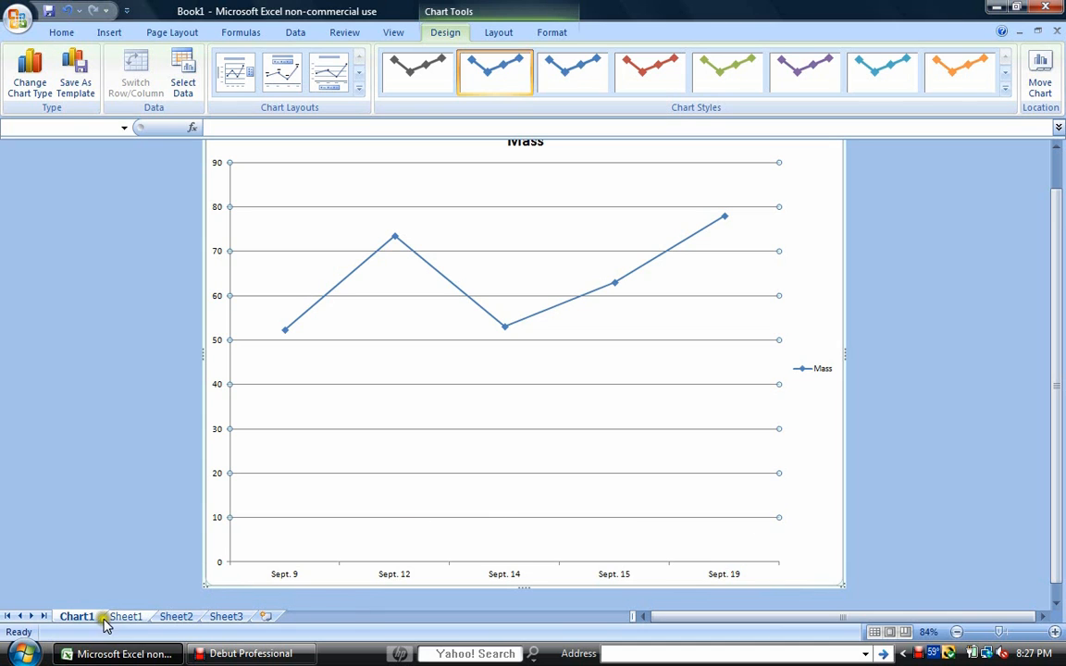
Add a data series named Mass Percent Change to the chart, with values from Sheet1 cells C13:C17
right_click(380, 525)
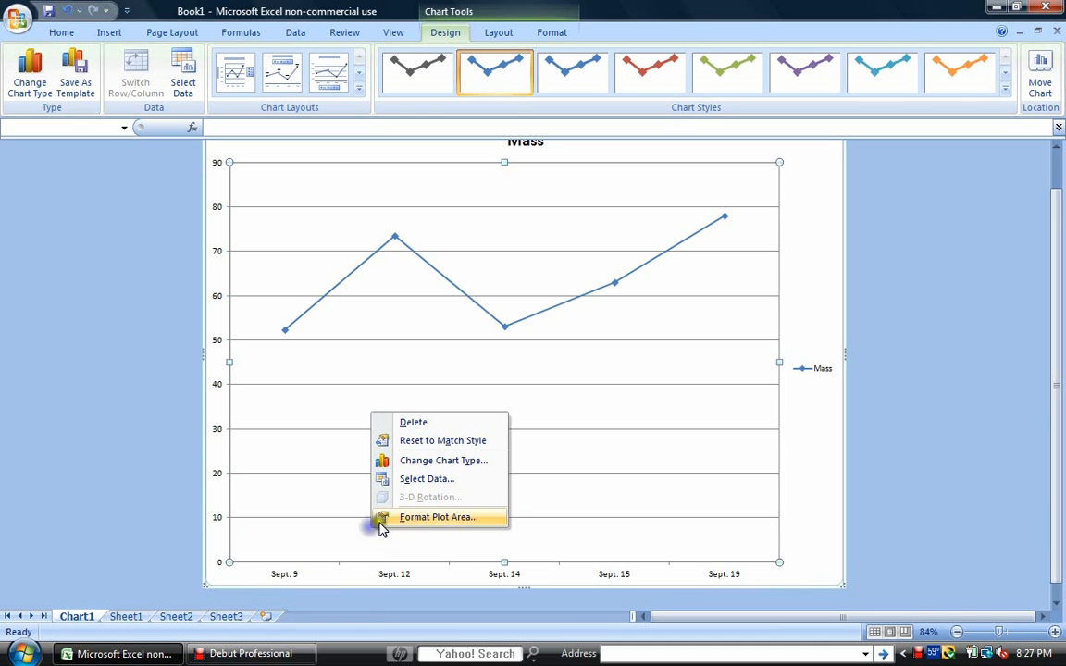
left_click(421, 478)
left_click(267, 392)
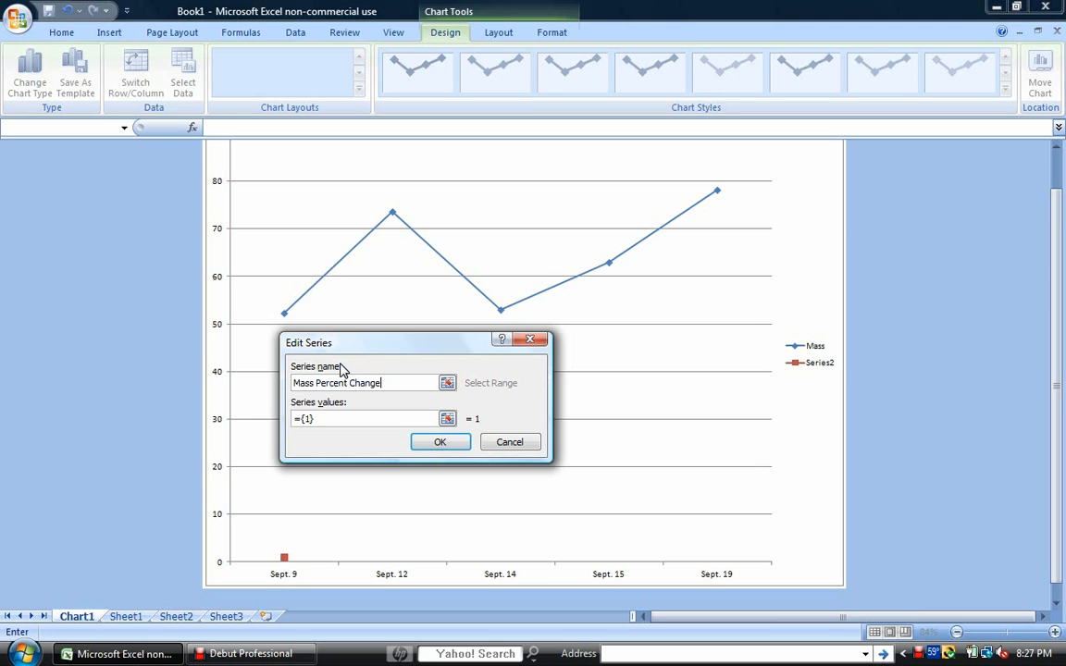
left_click(131, 603)
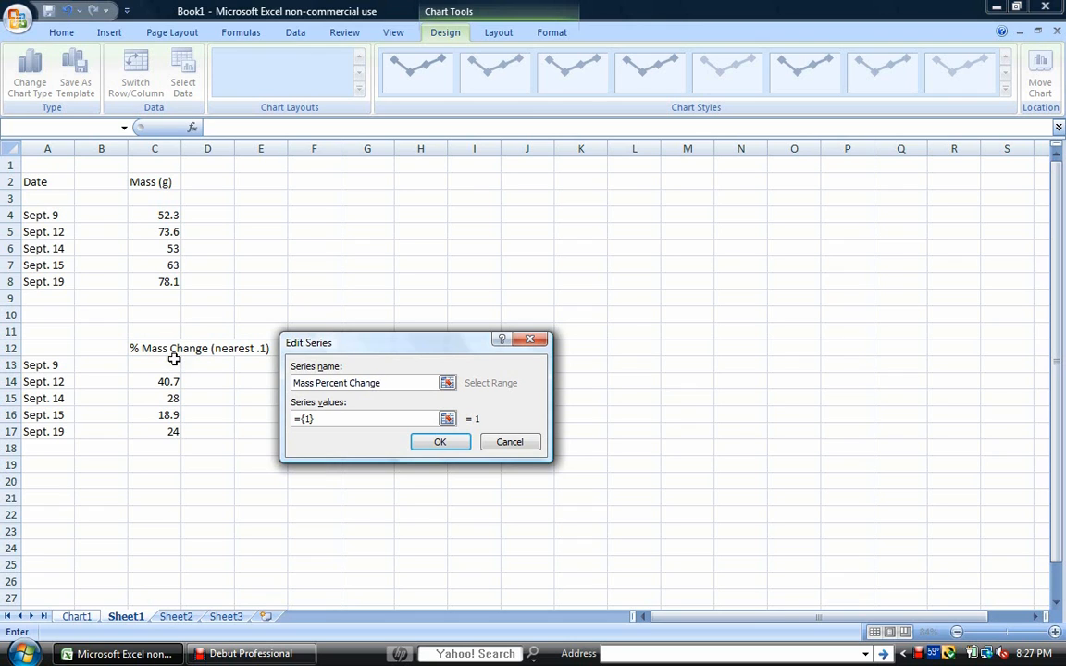
mouse_move(174, 359)
left_mouse_down()
mouse_move(166, 429)
mouse_move(176, 365)
left_mouse_up()
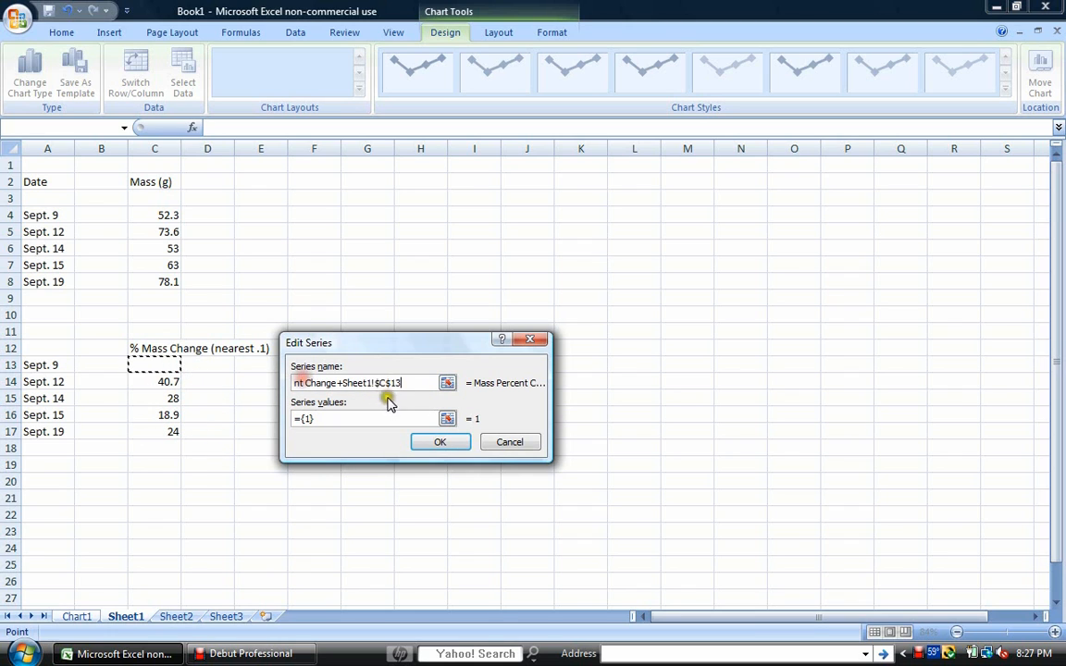
left_click_drag(364, 418, 194, 363)
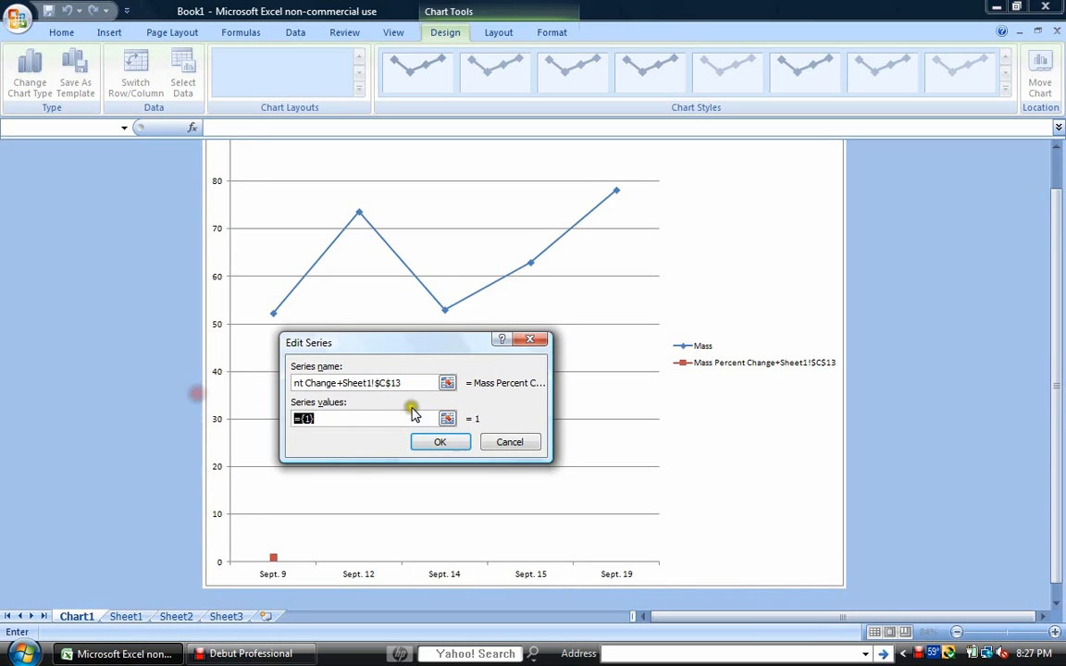
left_click(129, 616)
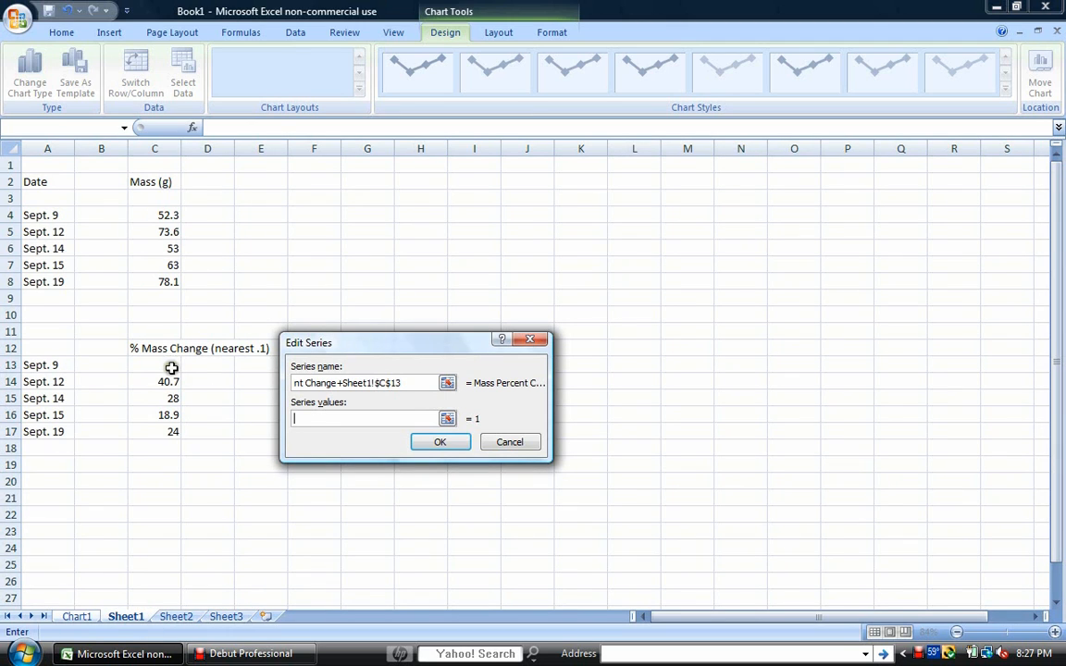
left_click_drag(176, 364, 171, 429)
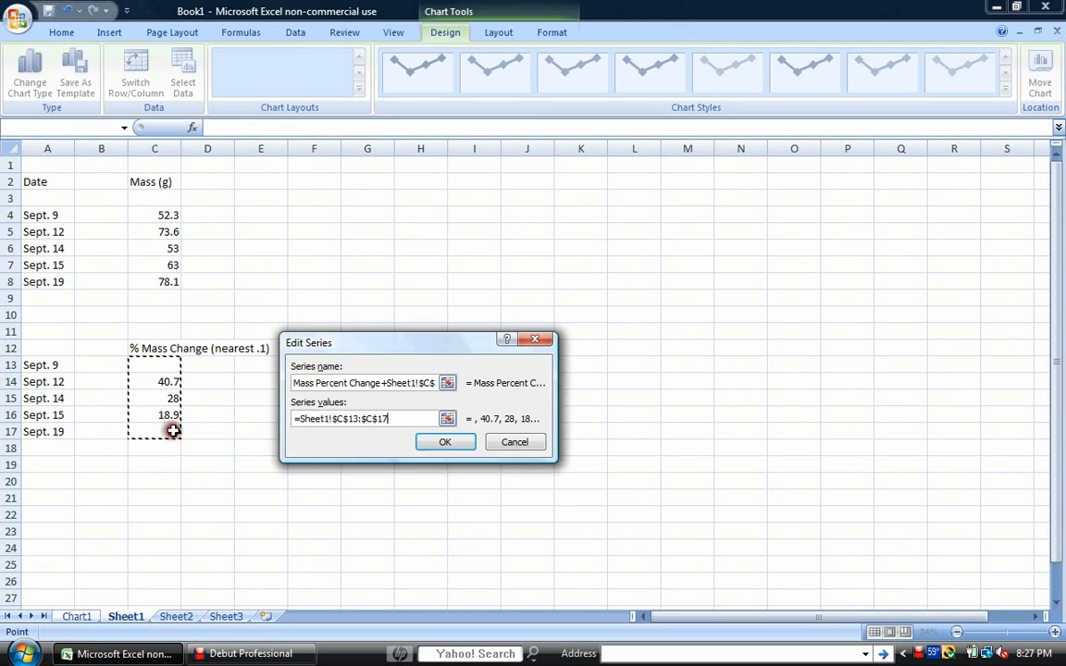
Clear the stray cell reference from the new series' name, re-enter it as Mass Percent Change, and accept the data source changes
left_click(428, 382)
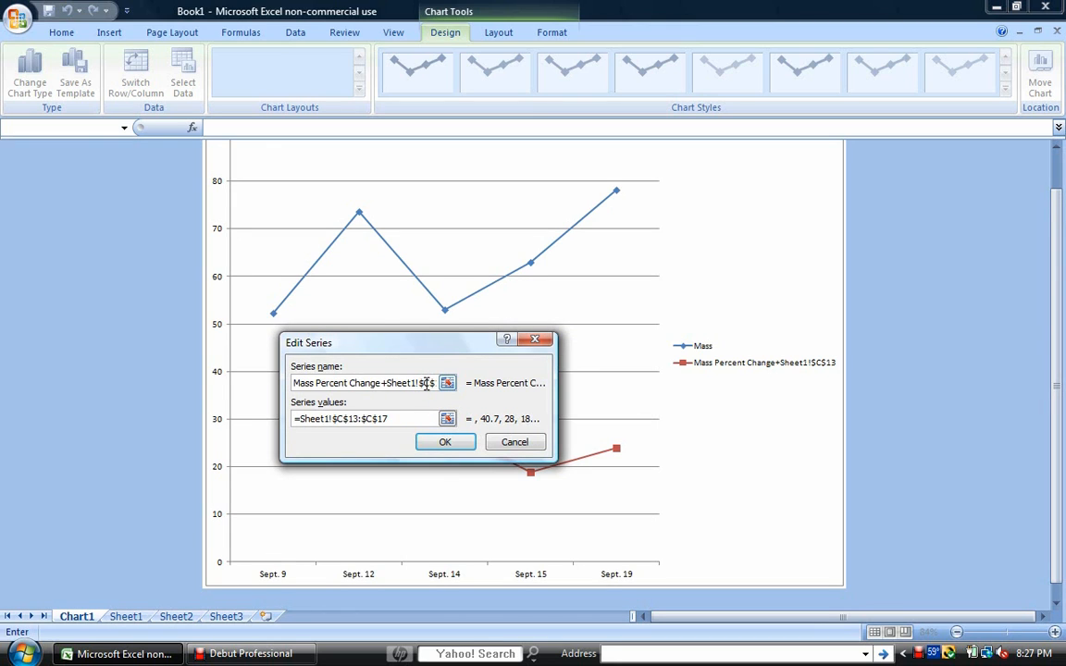
left_click_drag(431, 383, 226, 377)
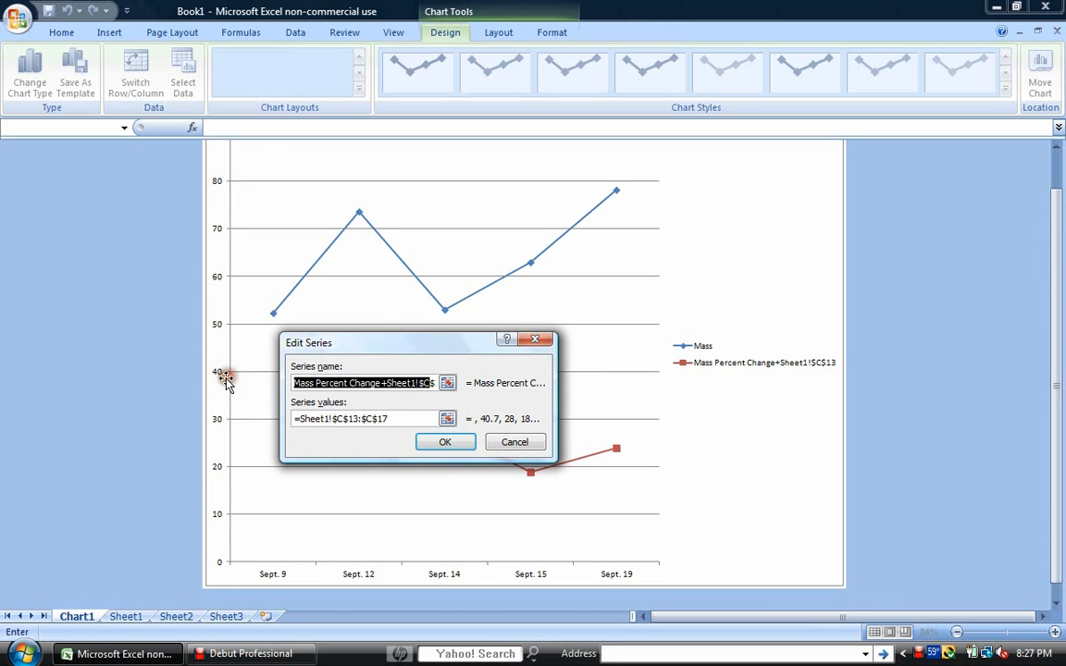
key("Delete")
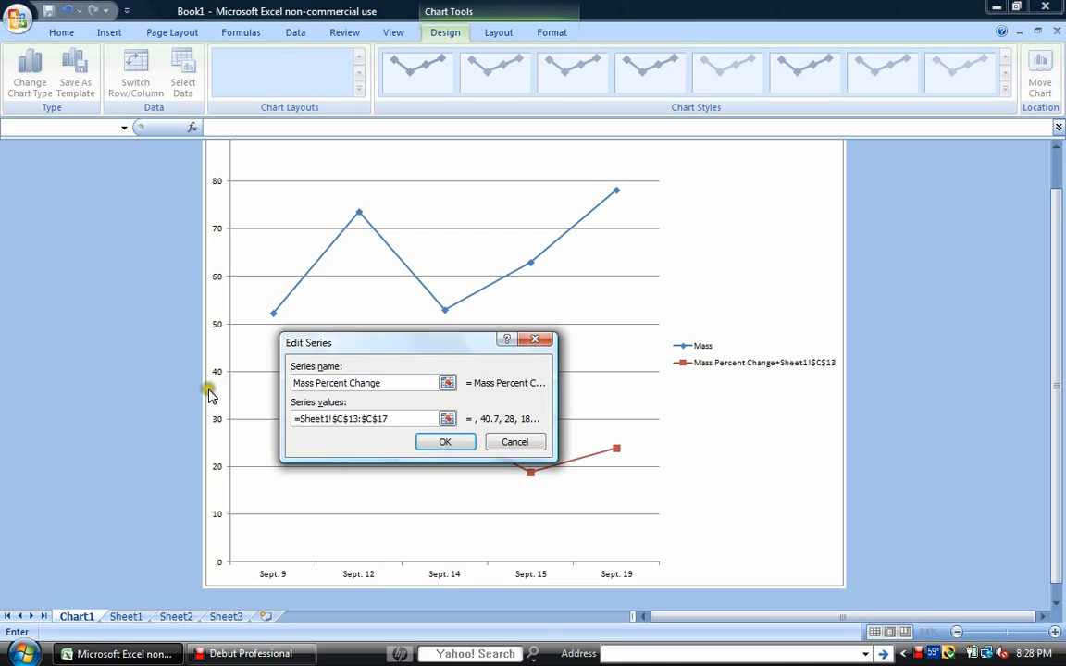
left_click(460, 444)
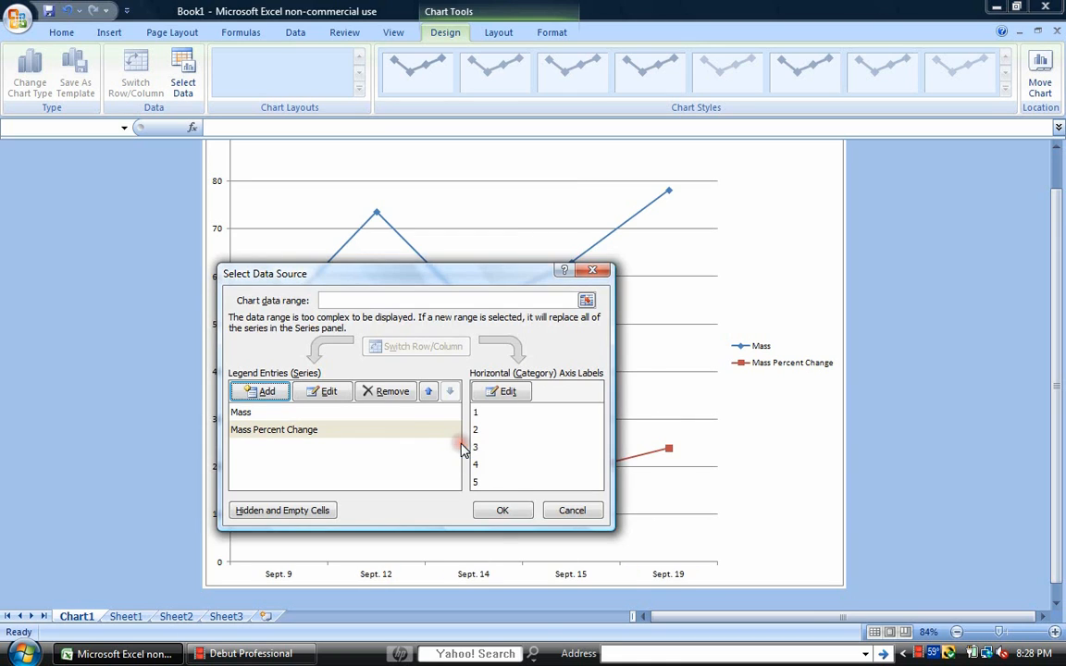
left_click(505, 512)
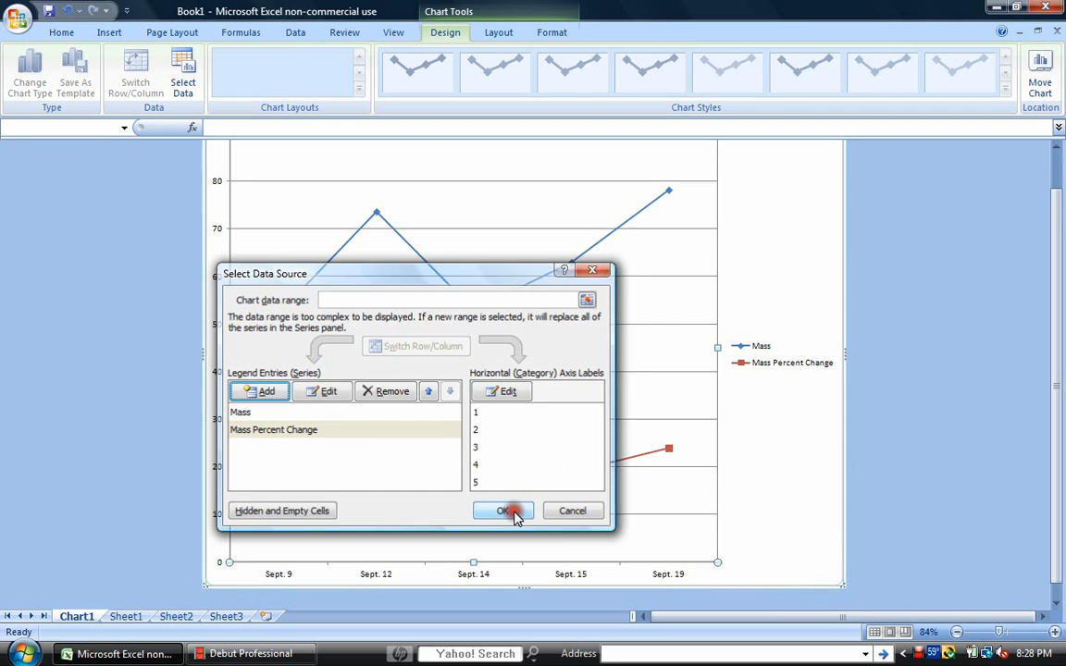
Plot the Mass Percent Change series on the secondary axis
mouse_move(425, 407)
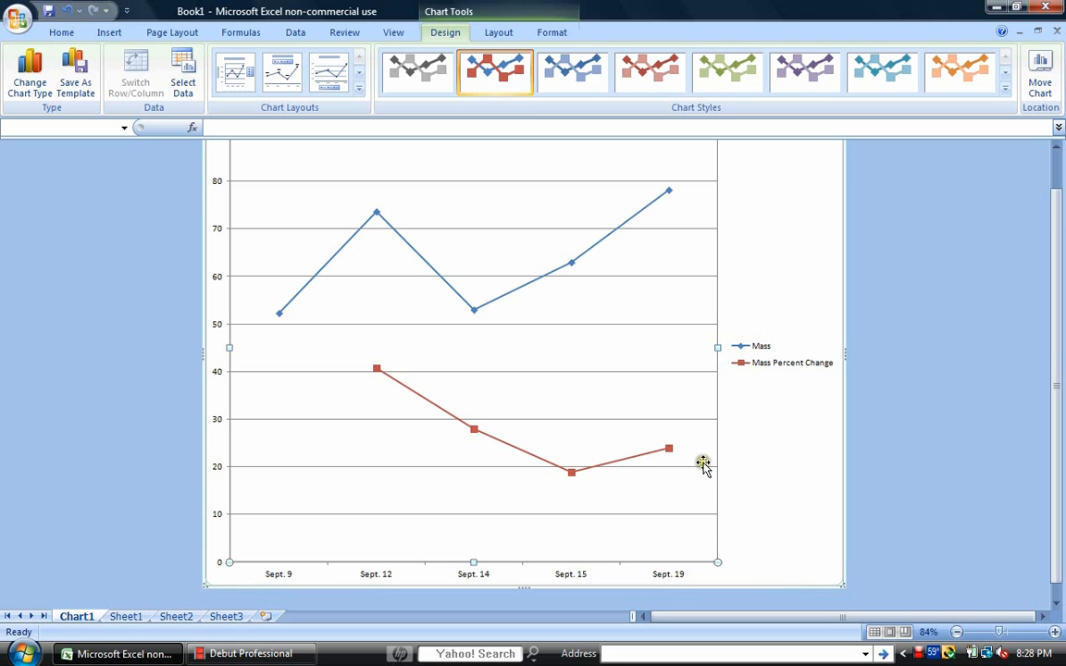
scroll(638, 444, "up", 1)
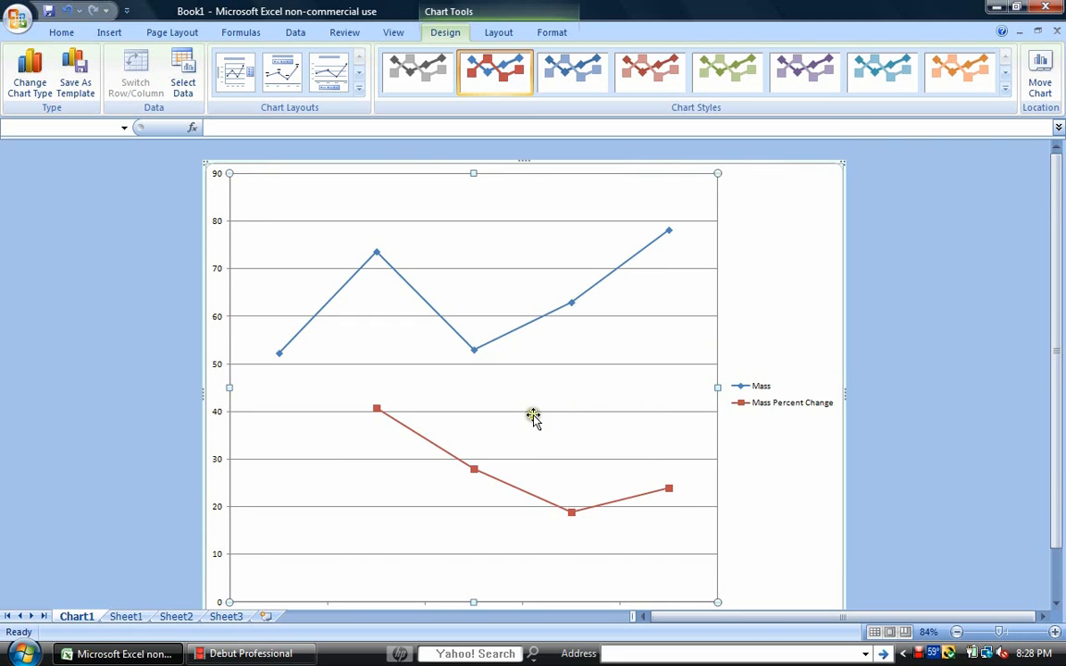
right_click(571, 512)
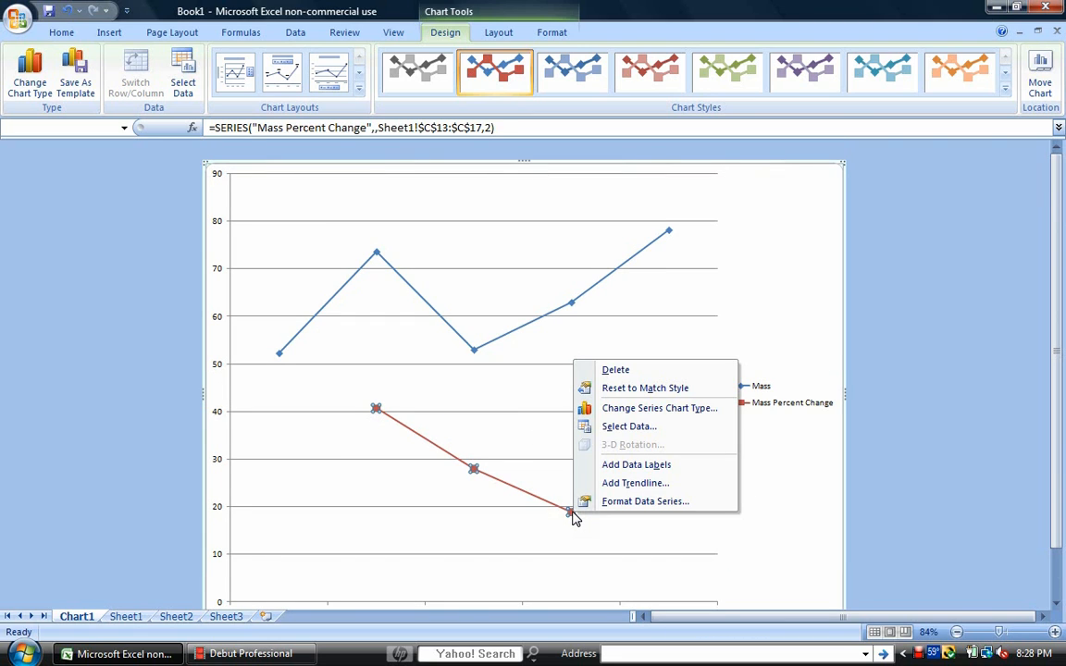
left_click(655, 505)
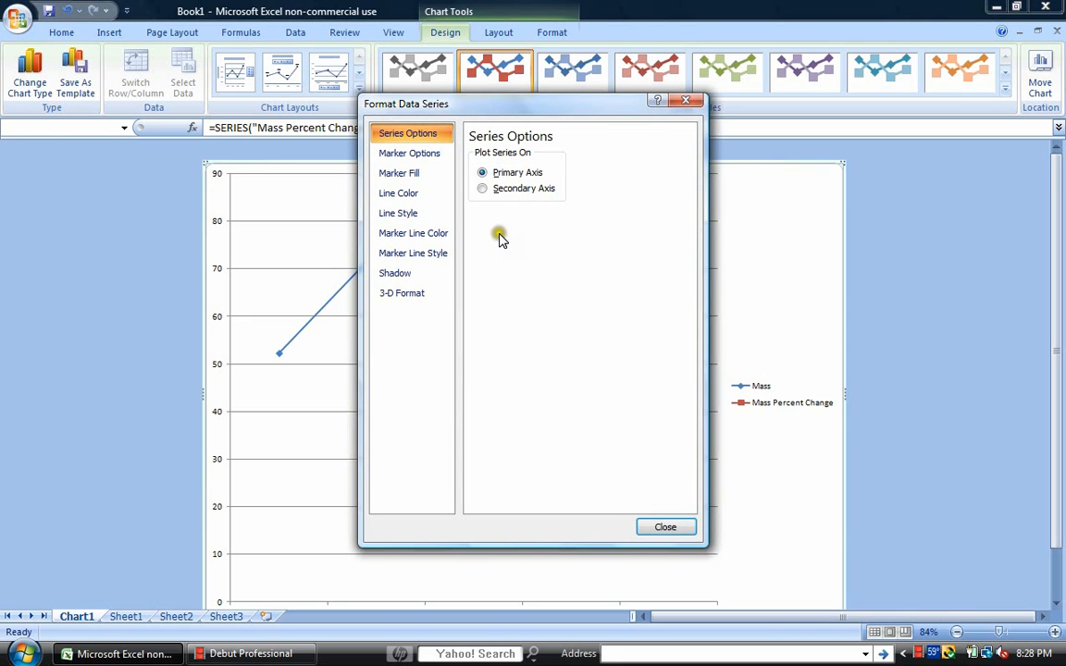
left_click(482, 189)
left_click(664, 527)
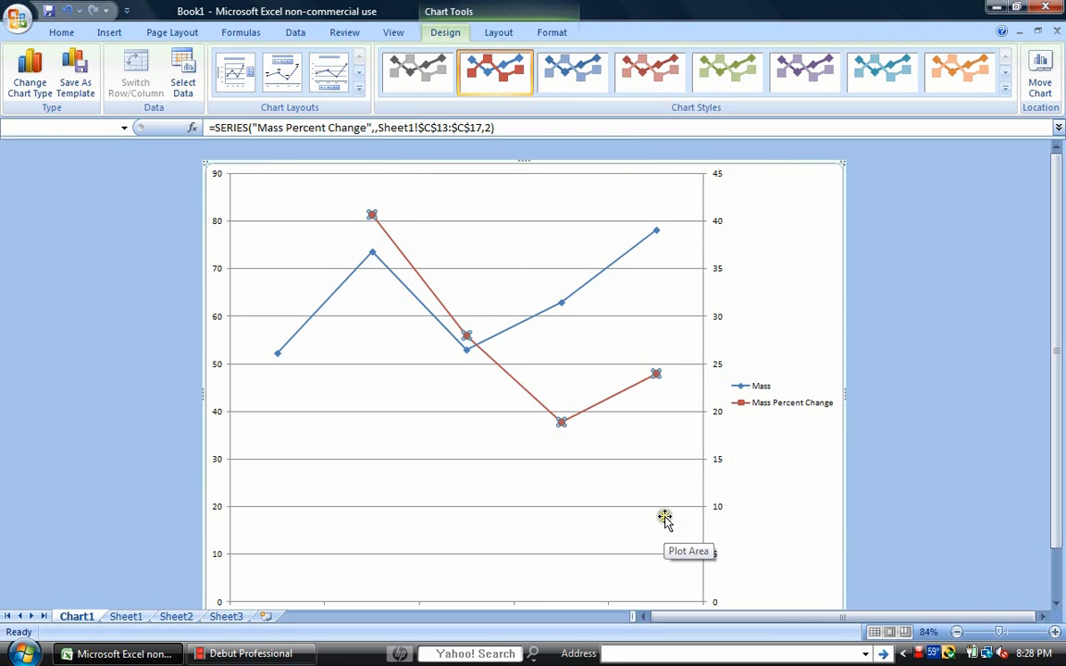
Format the secondary vertical axis numbers as Percentage with 0 decimal places
scroll(665, 520, "down", 1)
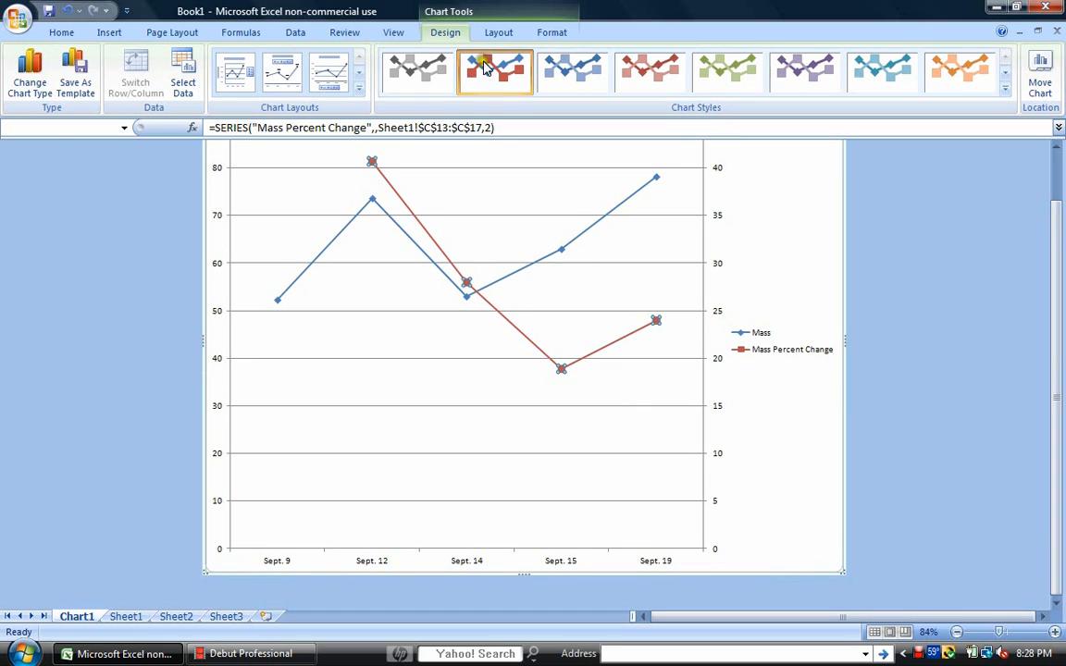
left_click(501, 35)
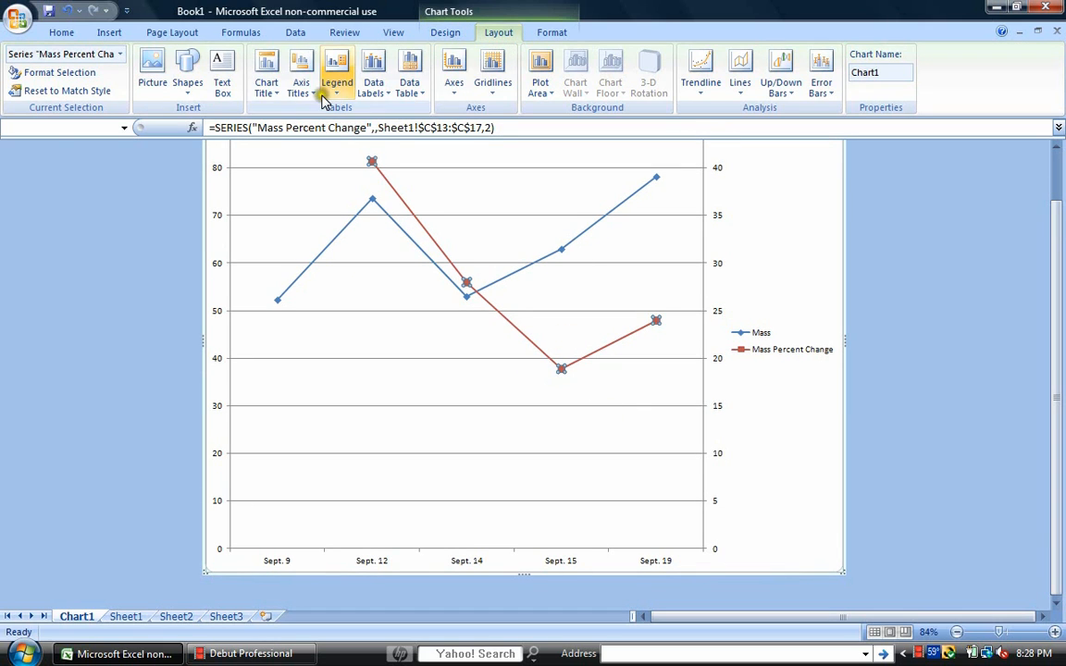
left_click(453, 78)
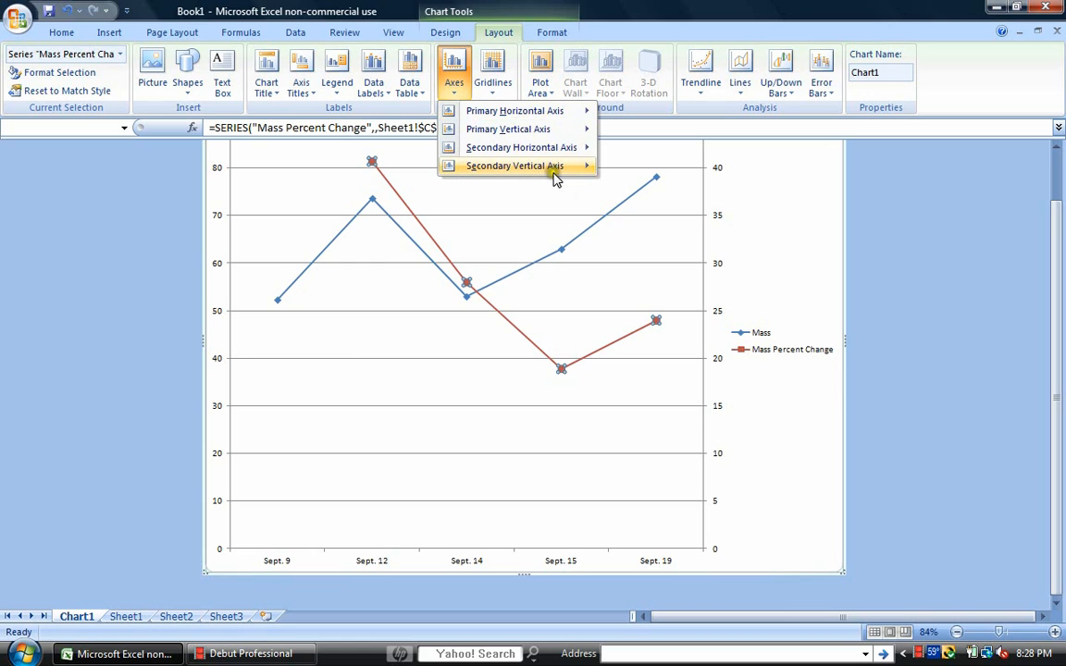
mouse_move(583, 173)
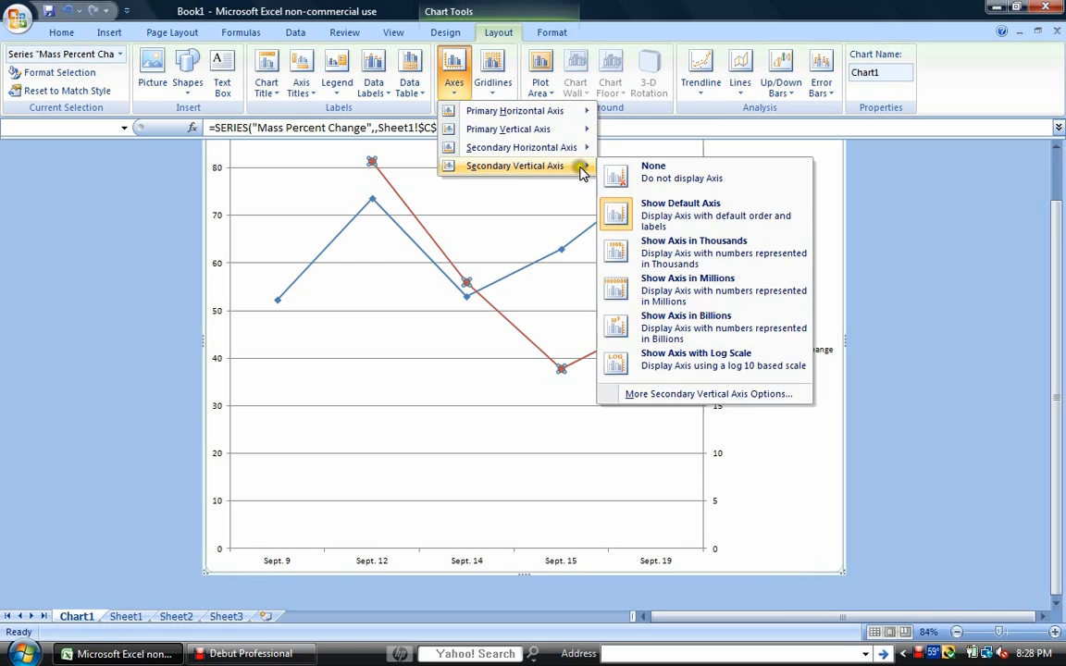
left_click(765, 398)
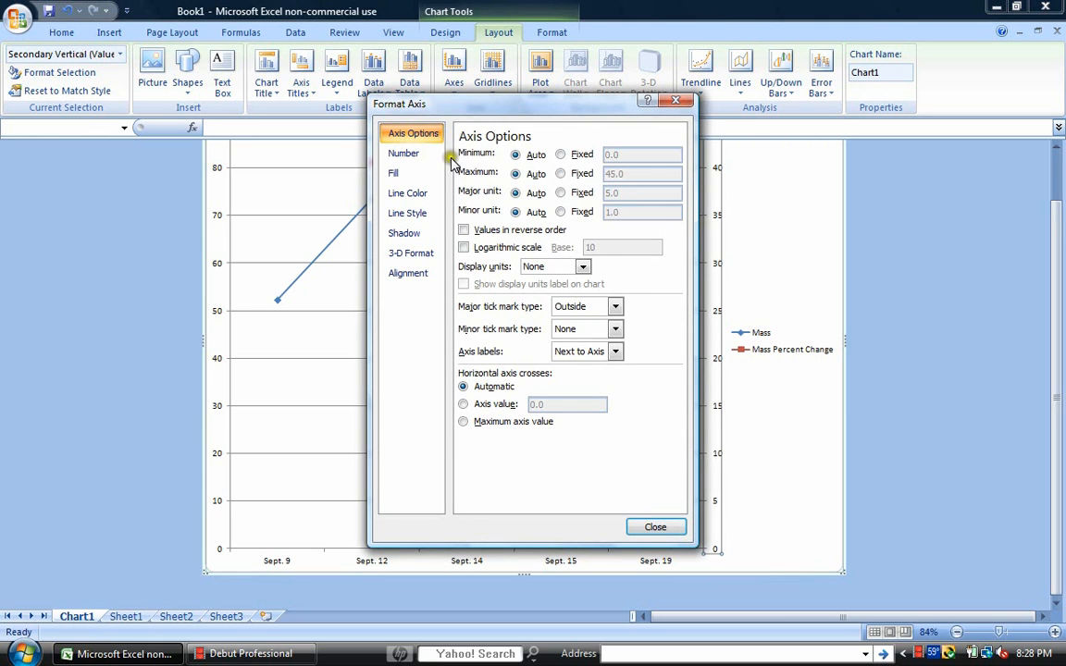
left_click(404, 154)
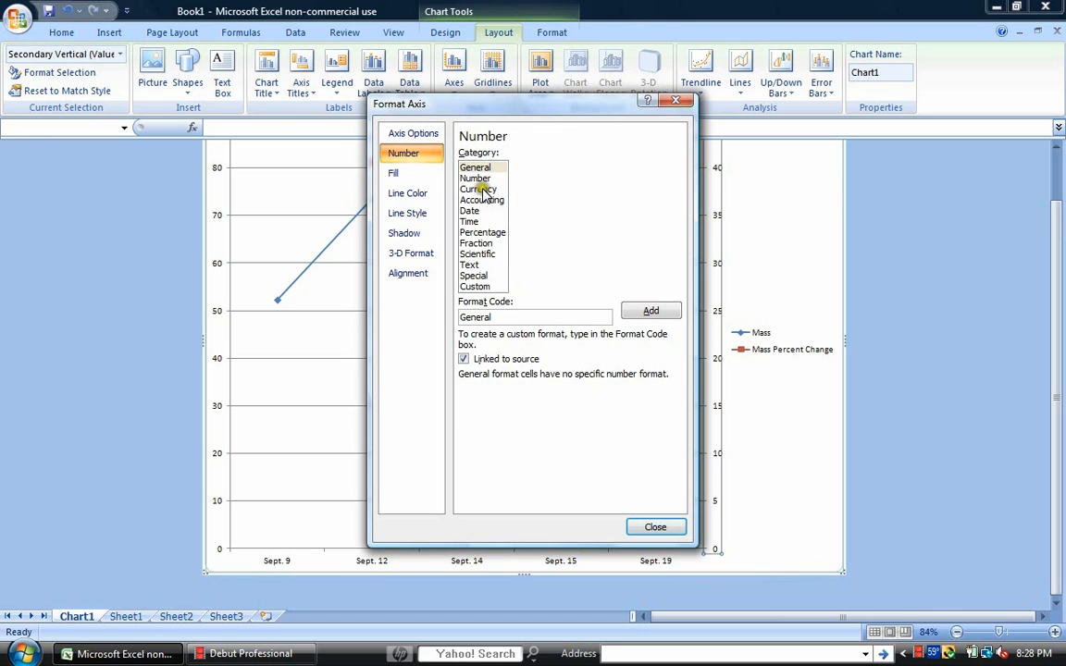
left_click(487, 232)
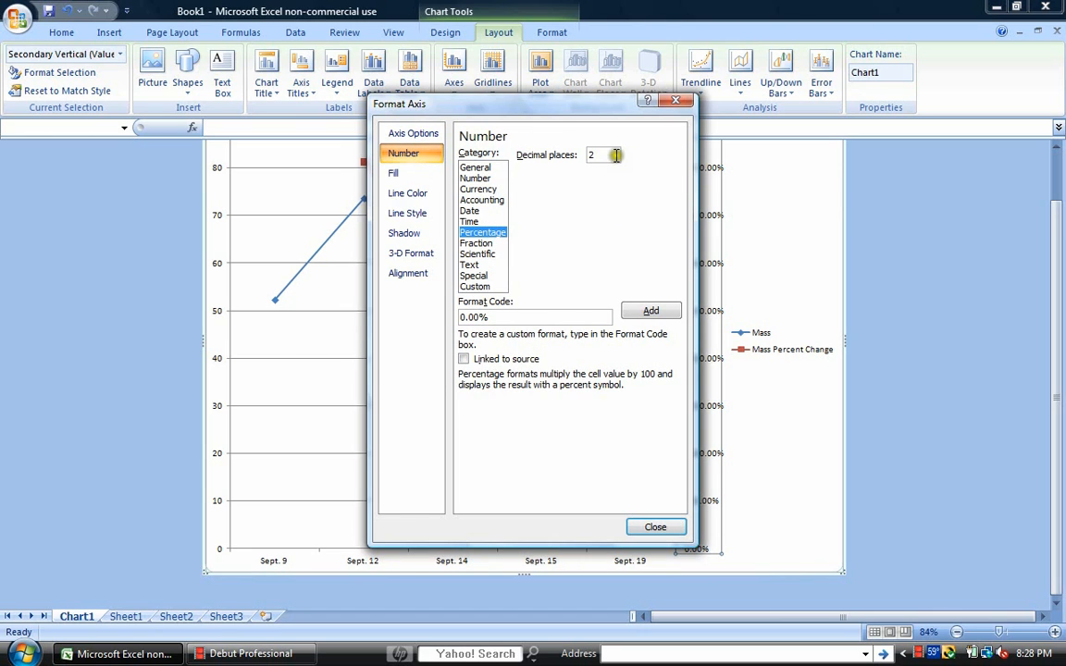
left_click(524, 155)
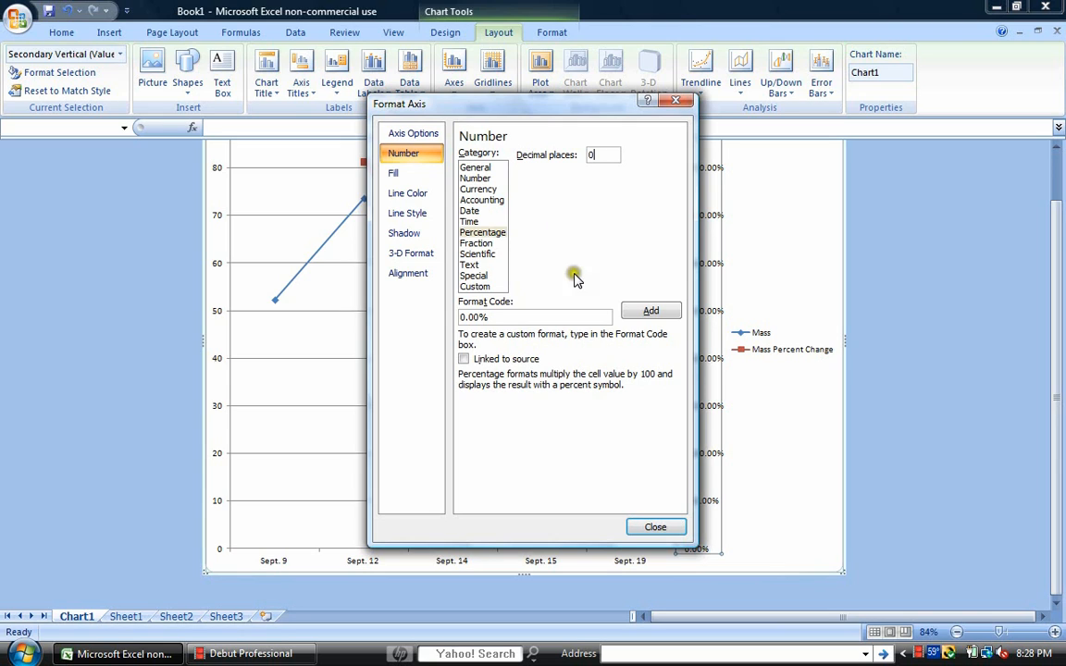
left_click(653, 310)
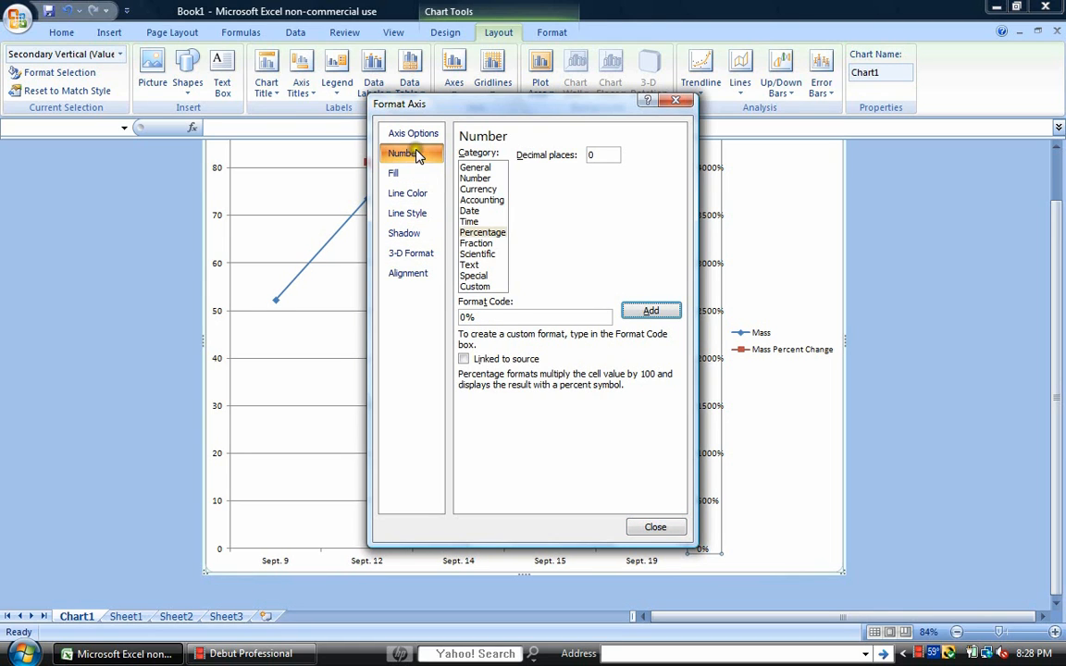
left_click(656, 527)
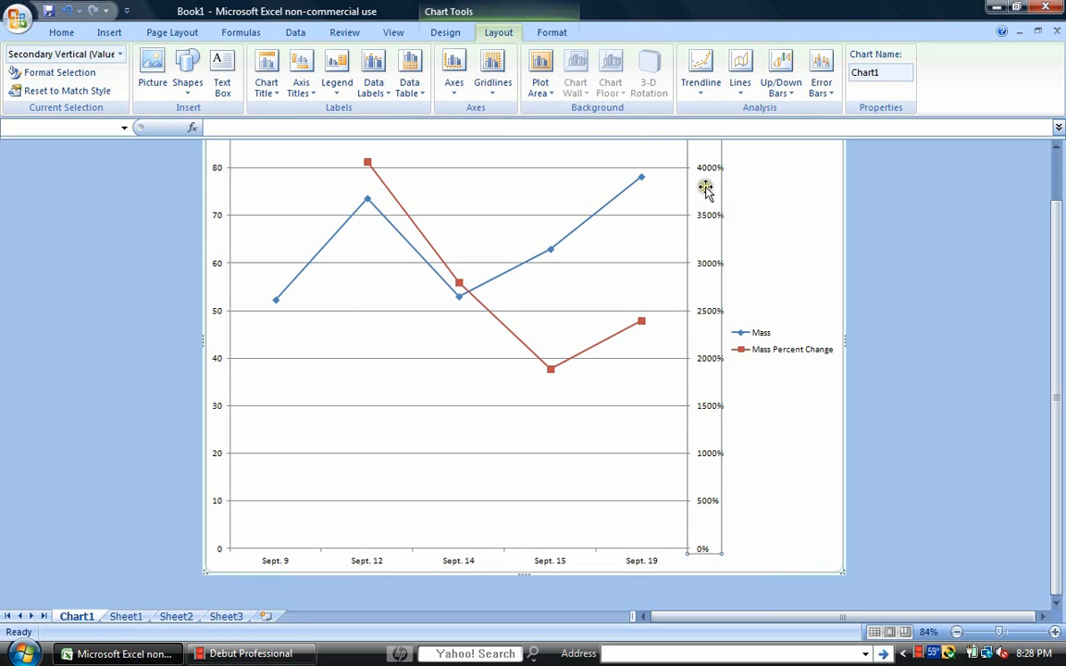
Set the display units of the secondary vertical axis to Hundreds
left_click(446, 87)
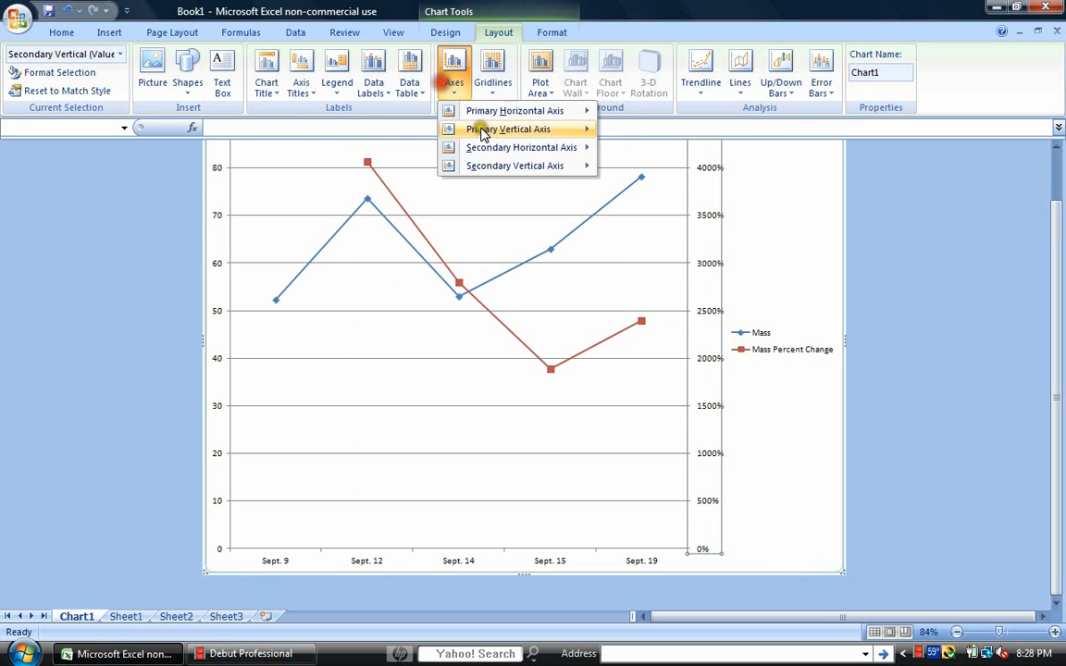
mouse_move(576, 166)
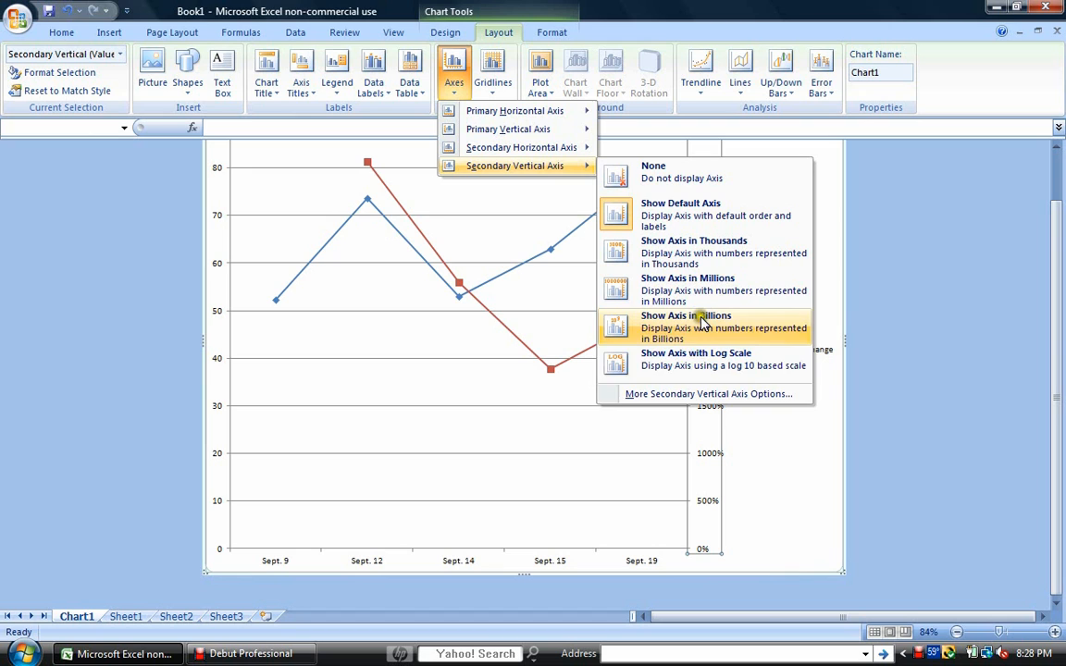
left_click(689, 395)
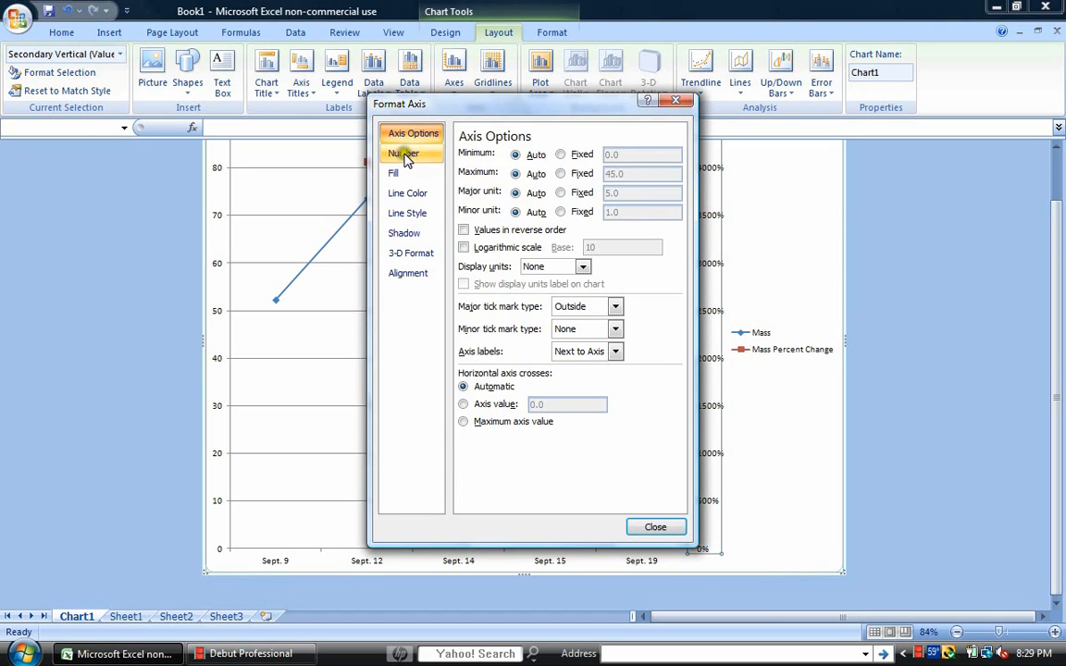
left_click(583, 267)
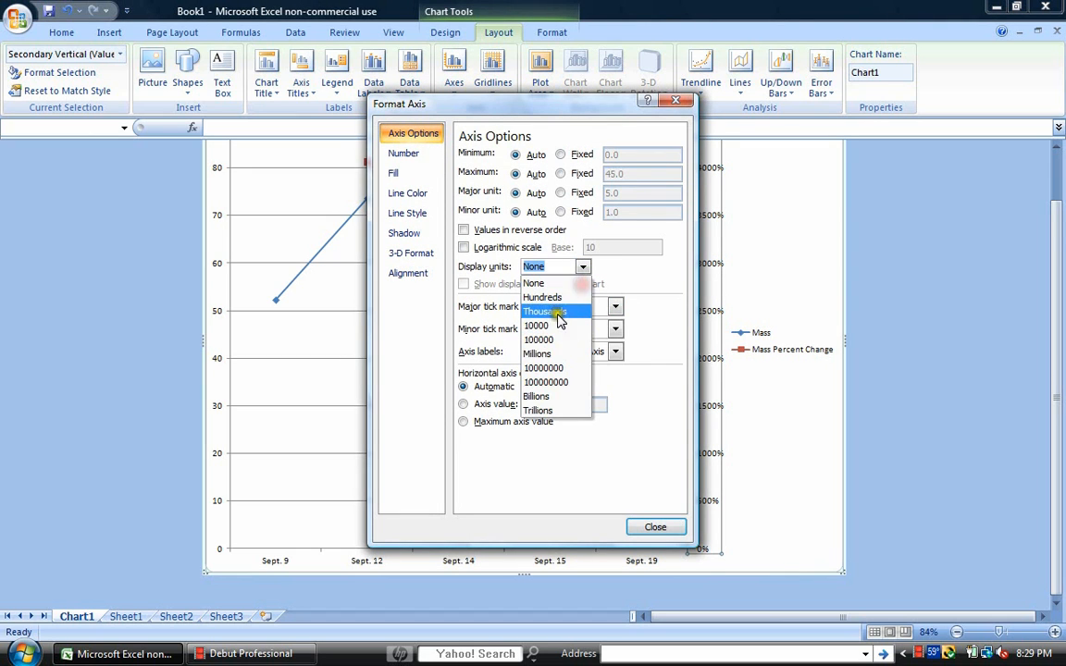
left_click(559, 298)
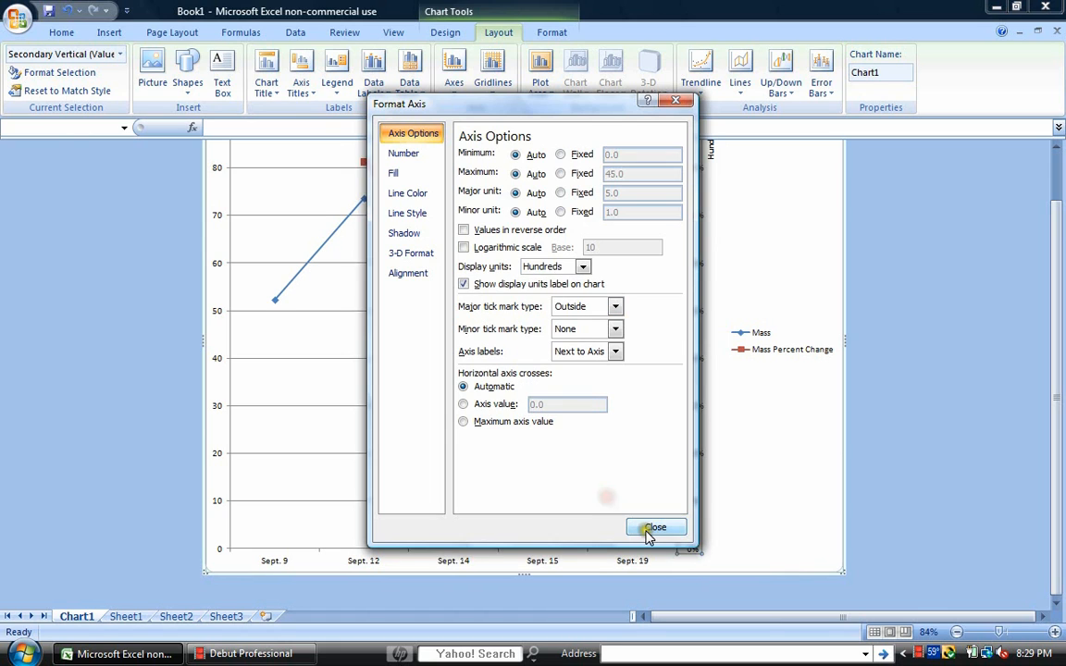
left_click(651, 527)
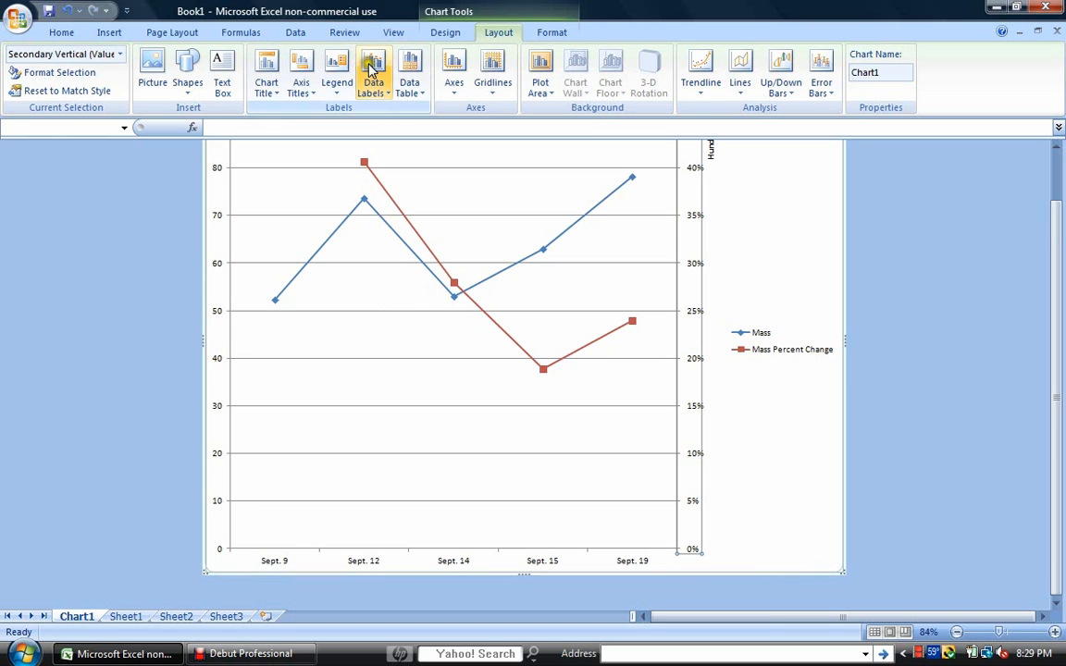
left_click(302, 76)
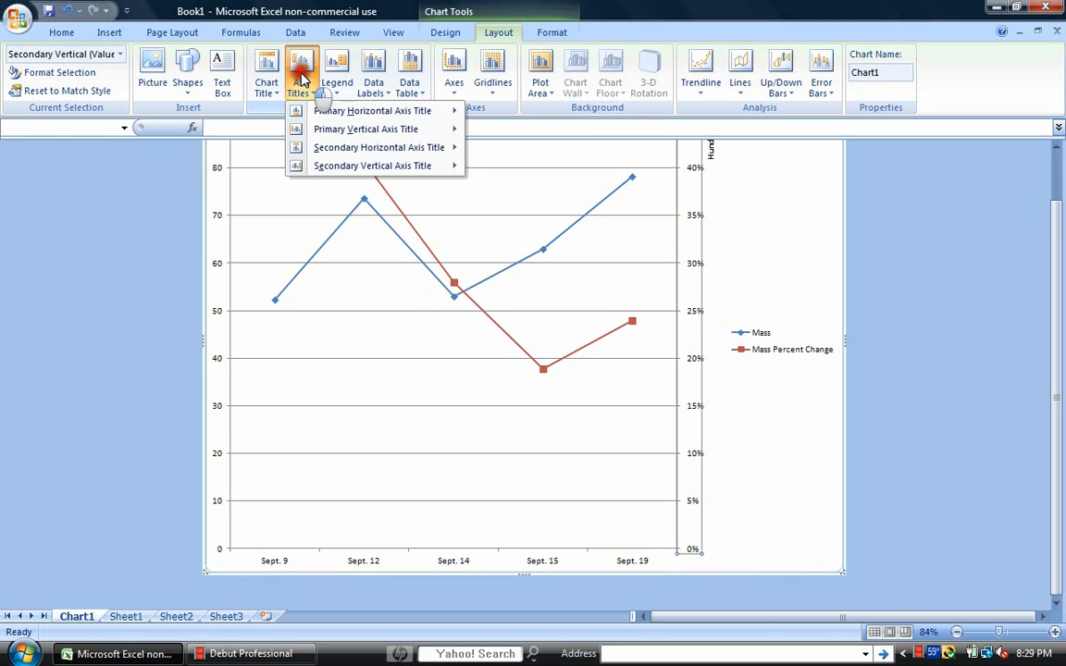
mouse_move(456, 113)
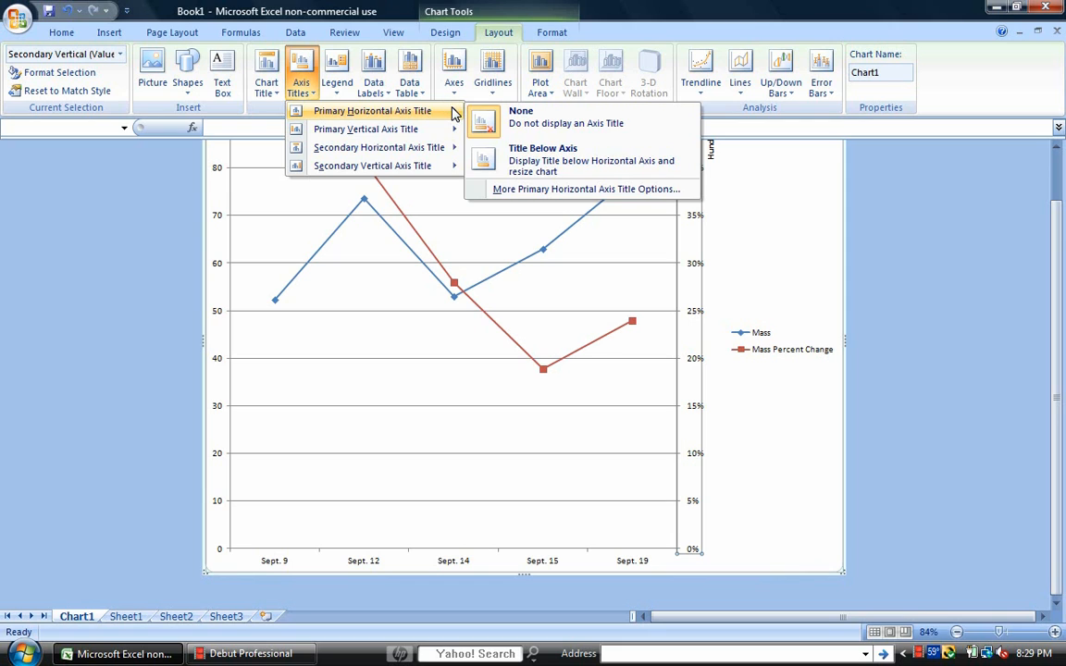
mouse_move(448, 136)
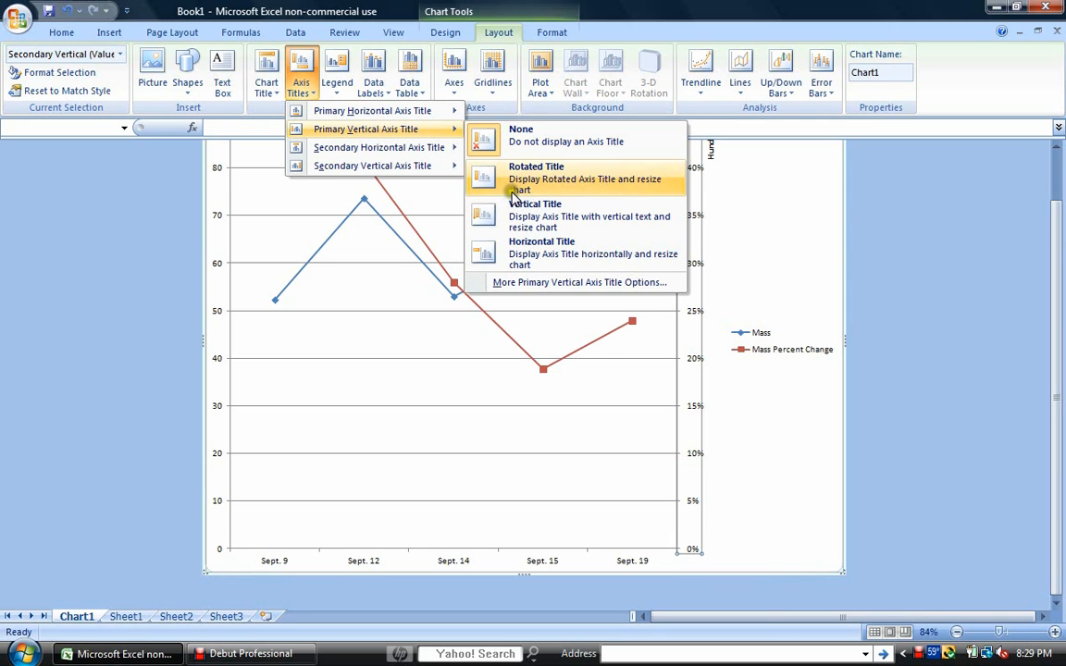
mouse_move(457, 170)
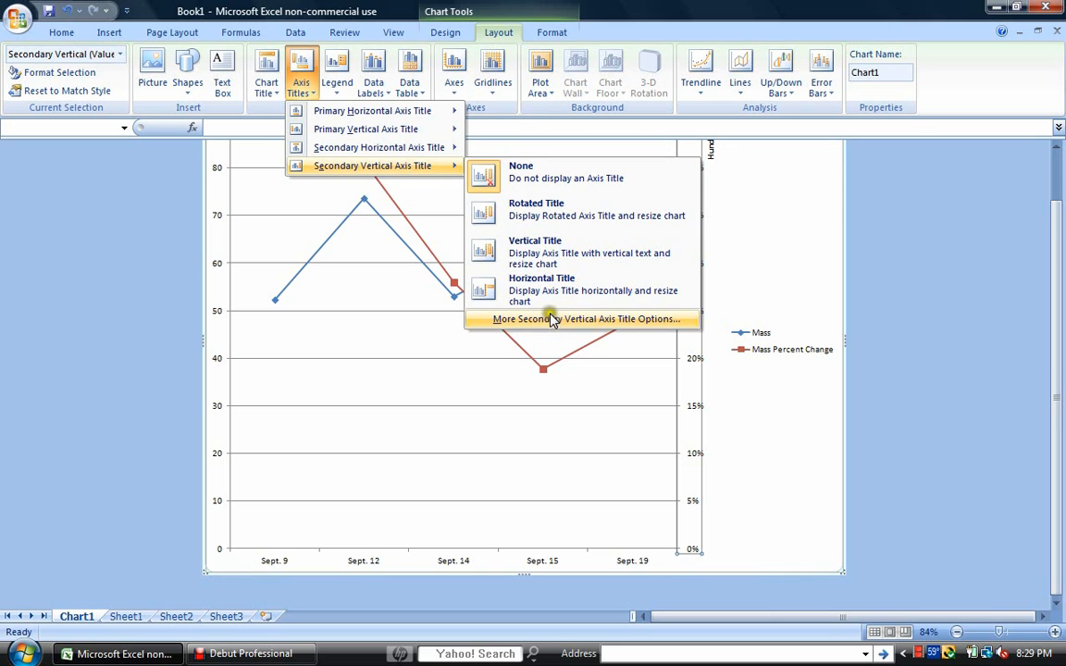
left_click(740, 456)
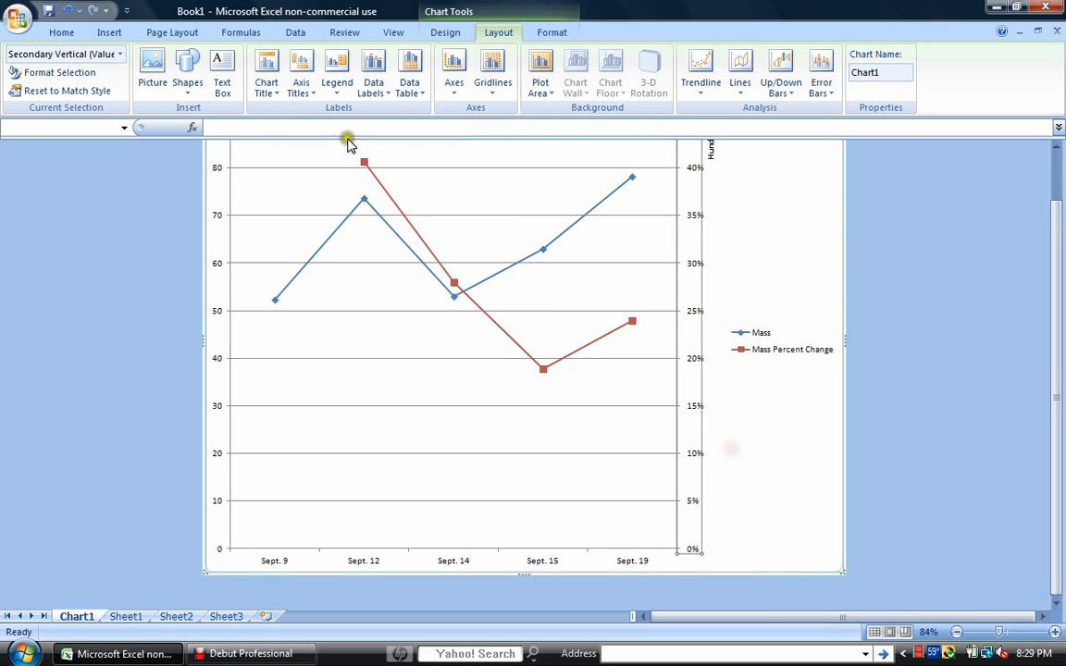
Apply the black-background chart style with blue and red series lines to the chart
left_click(448, 33)
left_click(1005, 72)
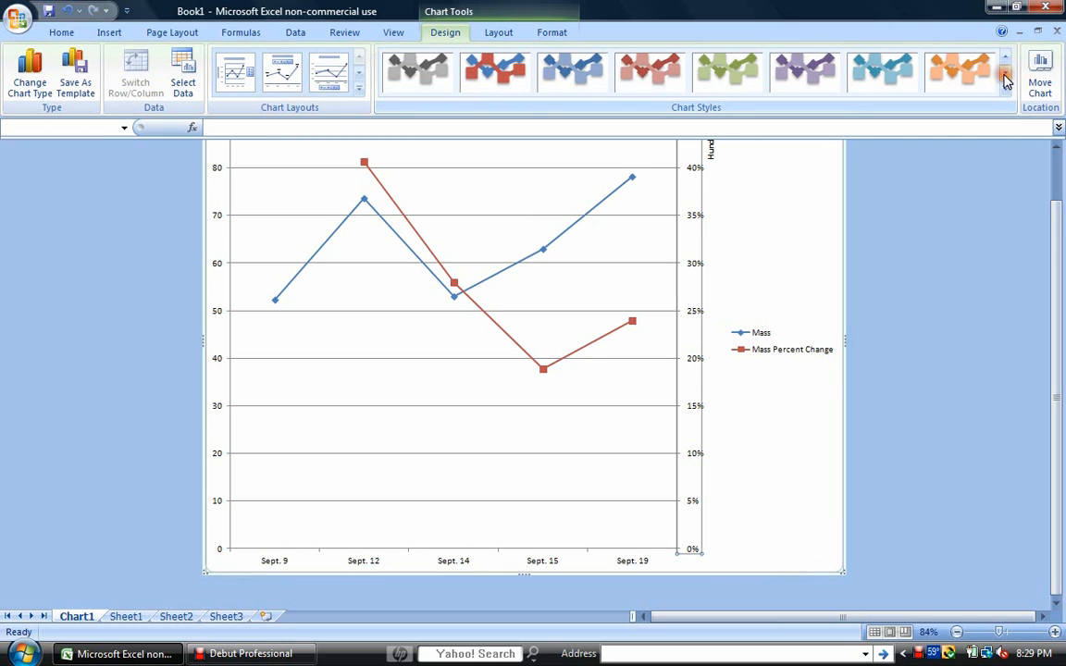
left_click(1006, 78)
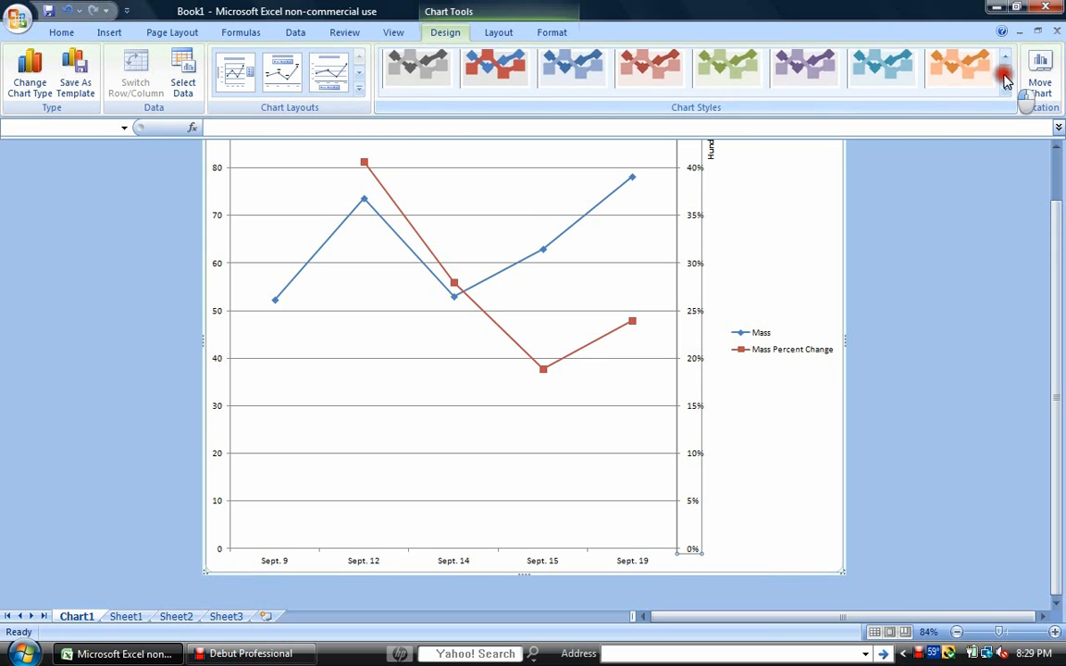
left_click(1006, 78)
left_click(488, 74)
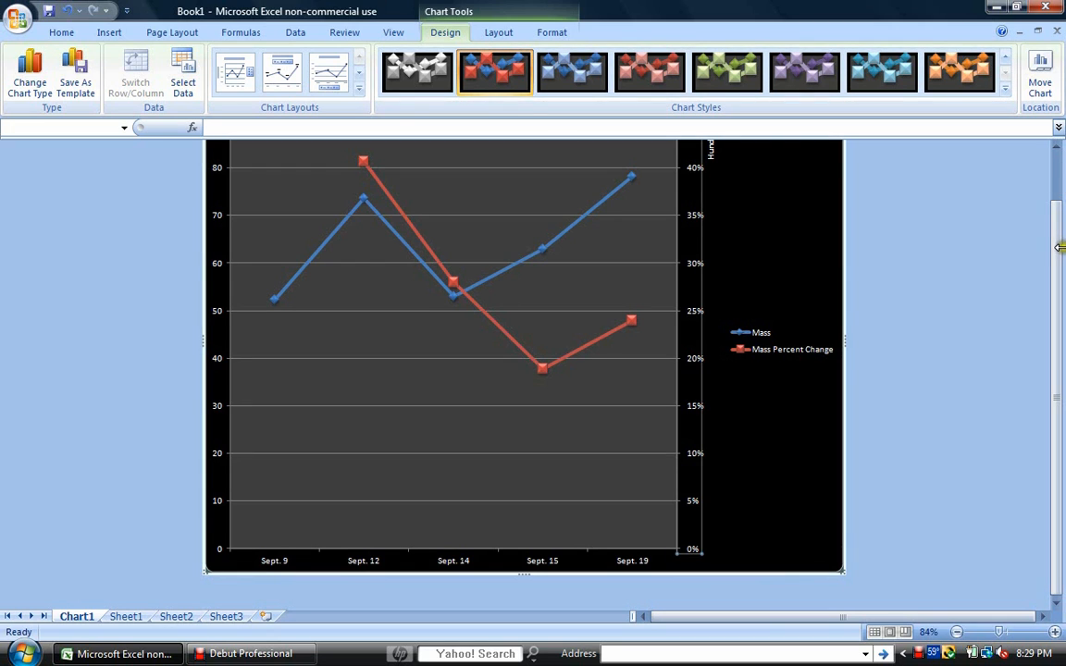
Add a primary horizontal axis title below the axis and set its text to Date
left_click(498, 33)
scroll(1042, 361, "up", 2)
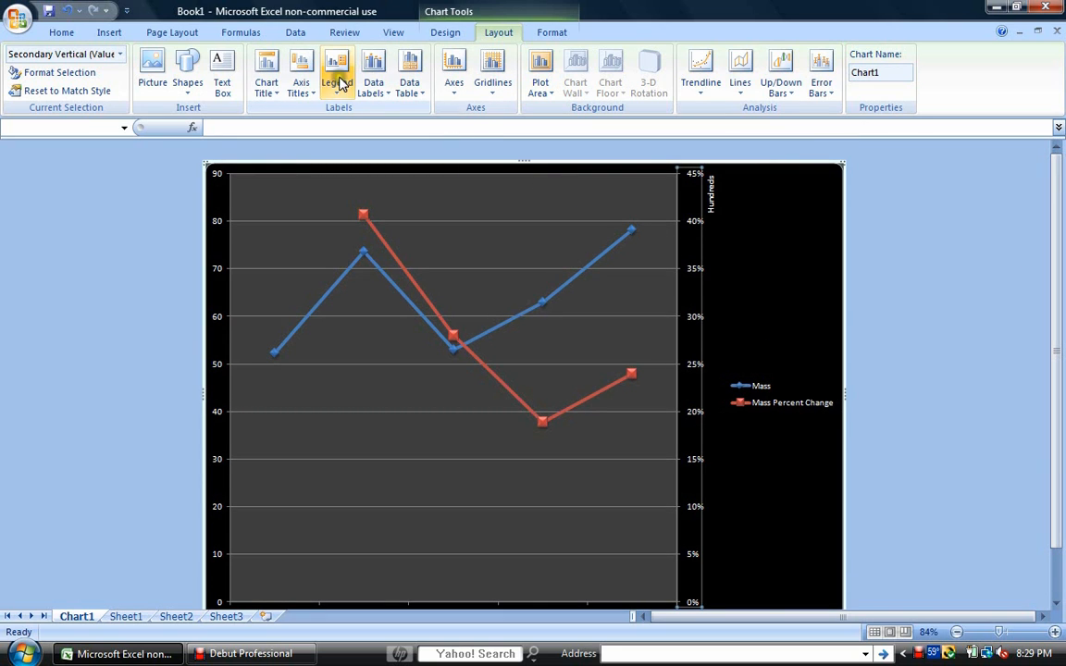
left_click(303, 89)
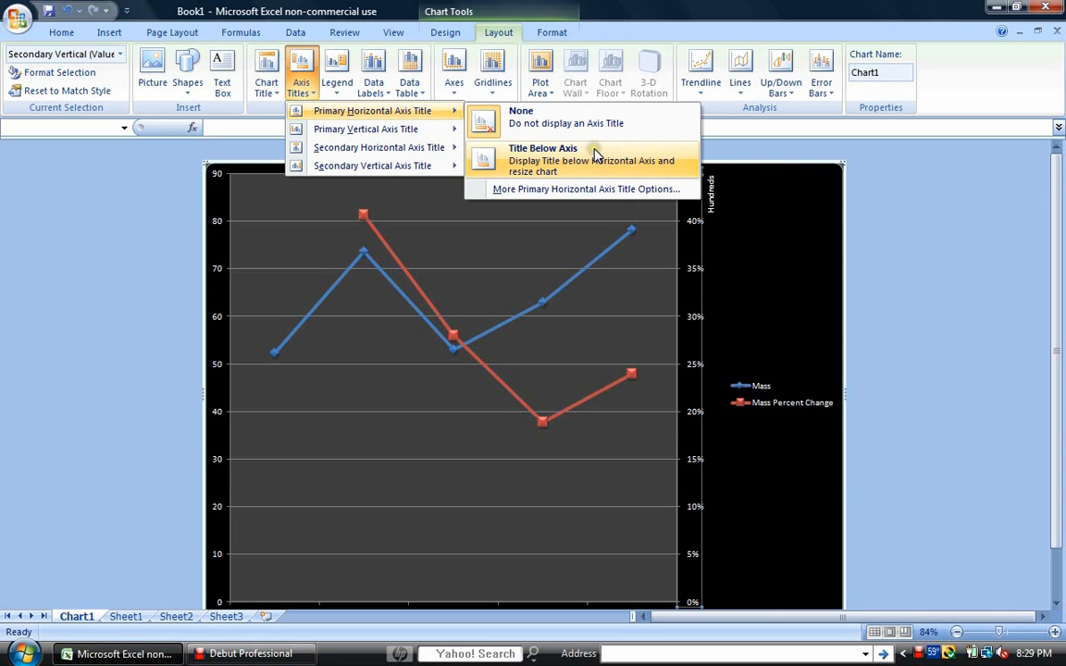
left_click(595, 154)
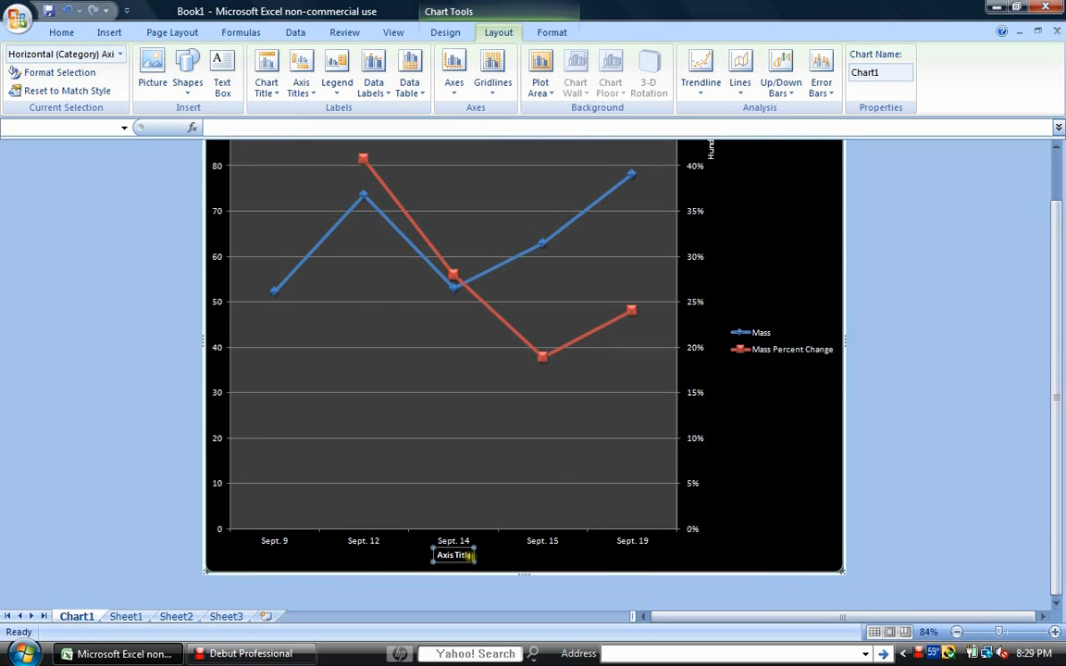
right_click(407, 563)
key("Delete")
Add a chart title, trying the Centered Overlay Title placement and settling on Above Chart
scroll(604, 561, "up", 1)
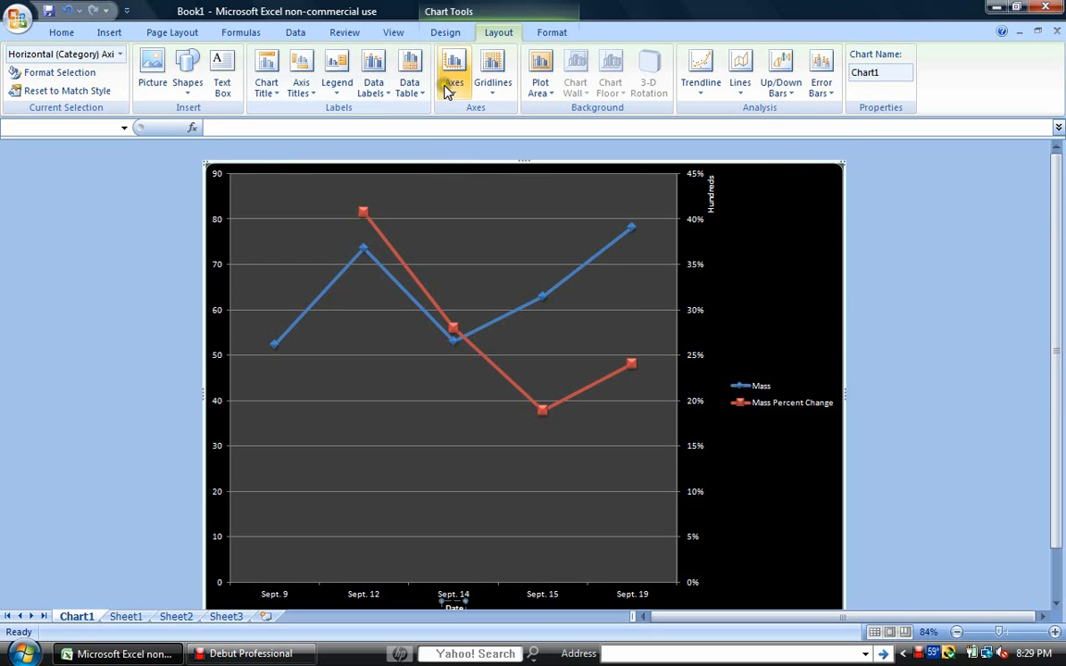
left_click(269, 92)
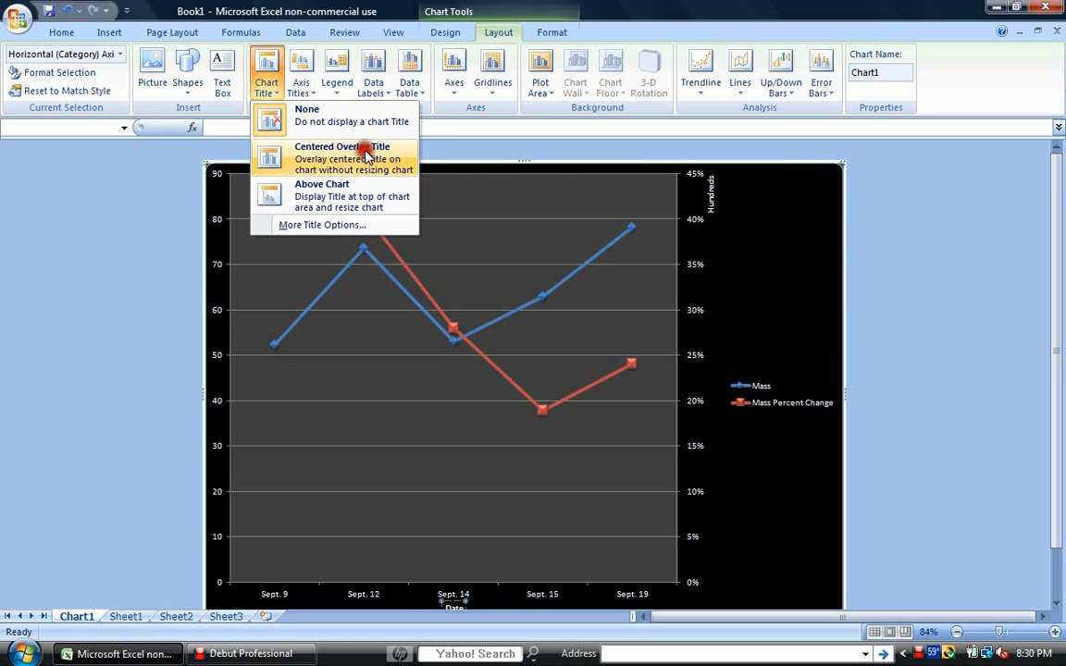
left_click(368, 157)
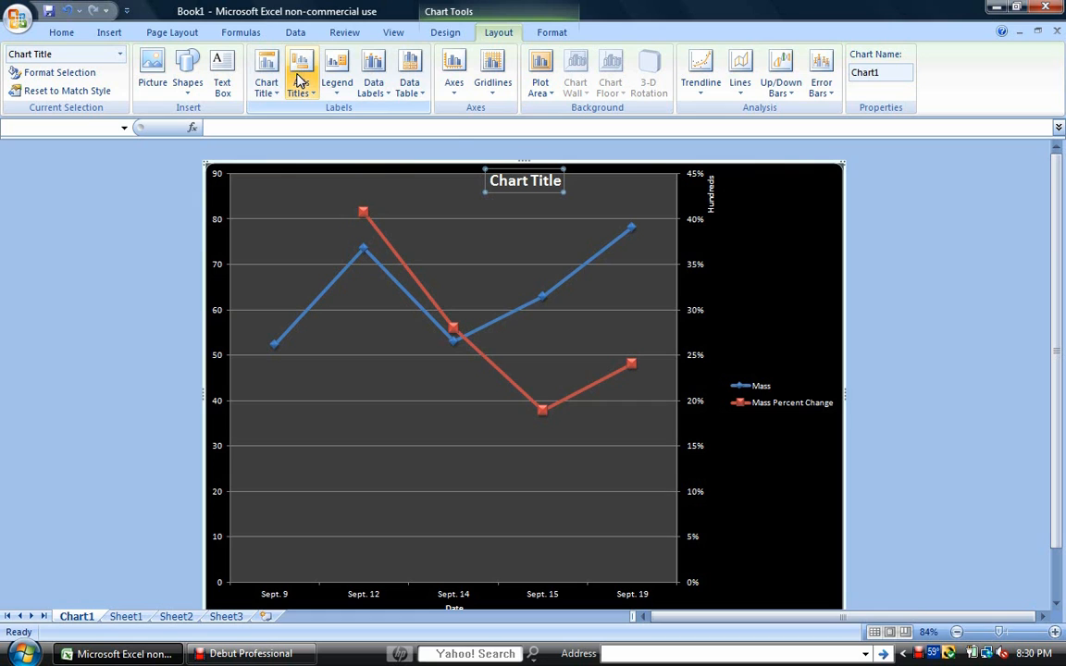
left_click(267, 83)
left_click(268, 183)
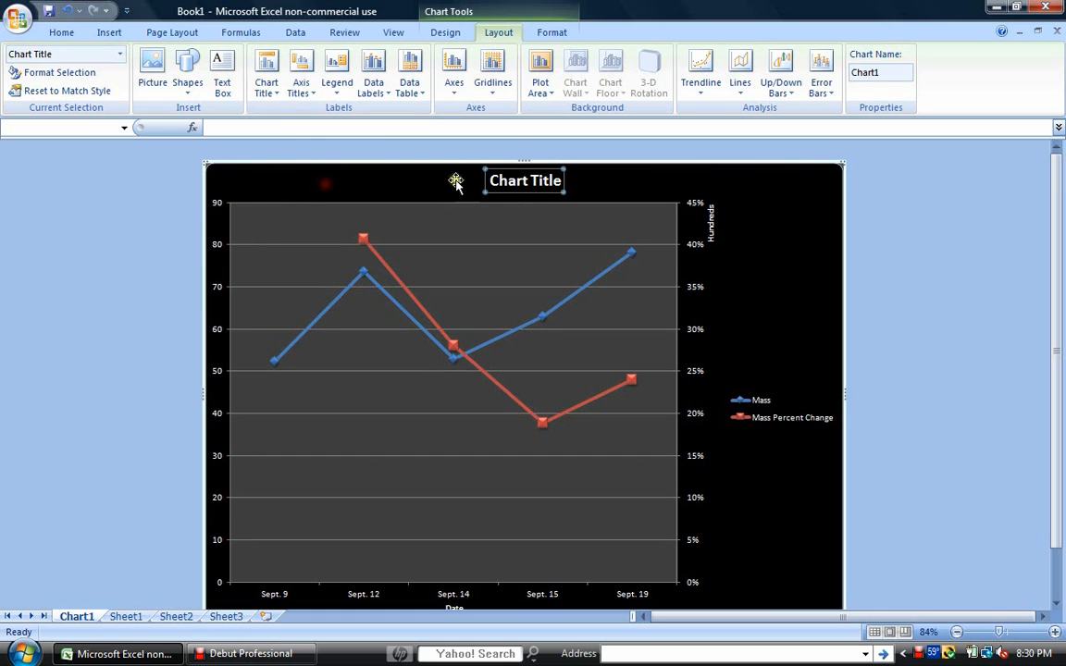
Replace the chart title's placeholder text with Mass and Mass Percent Change
left_click(524, 180)
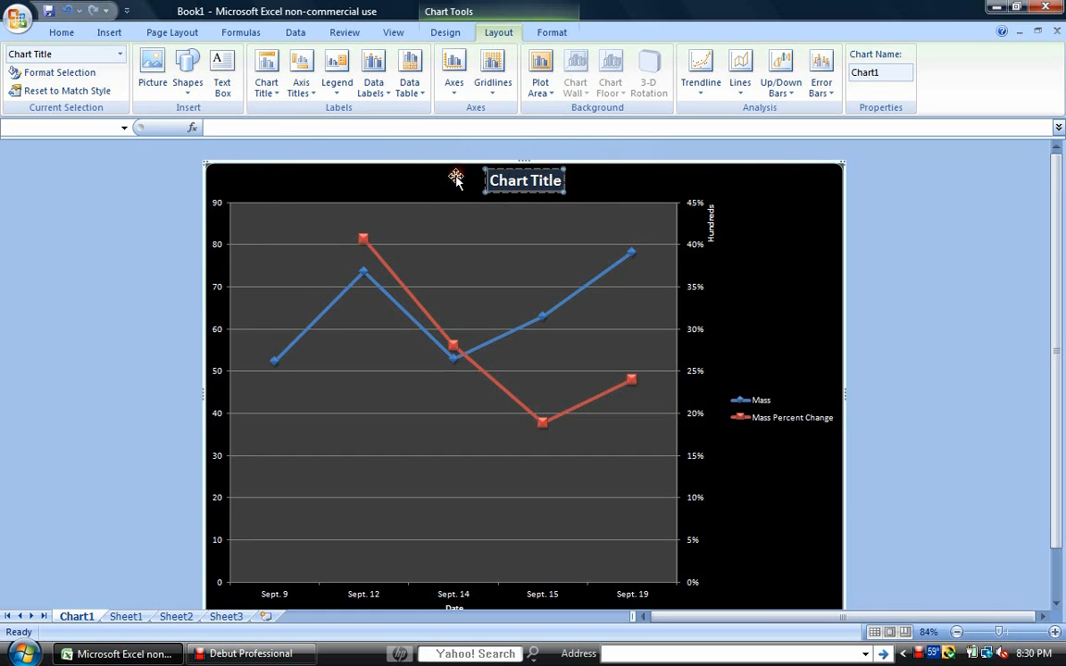
key("BackSpace")
type("Mas")
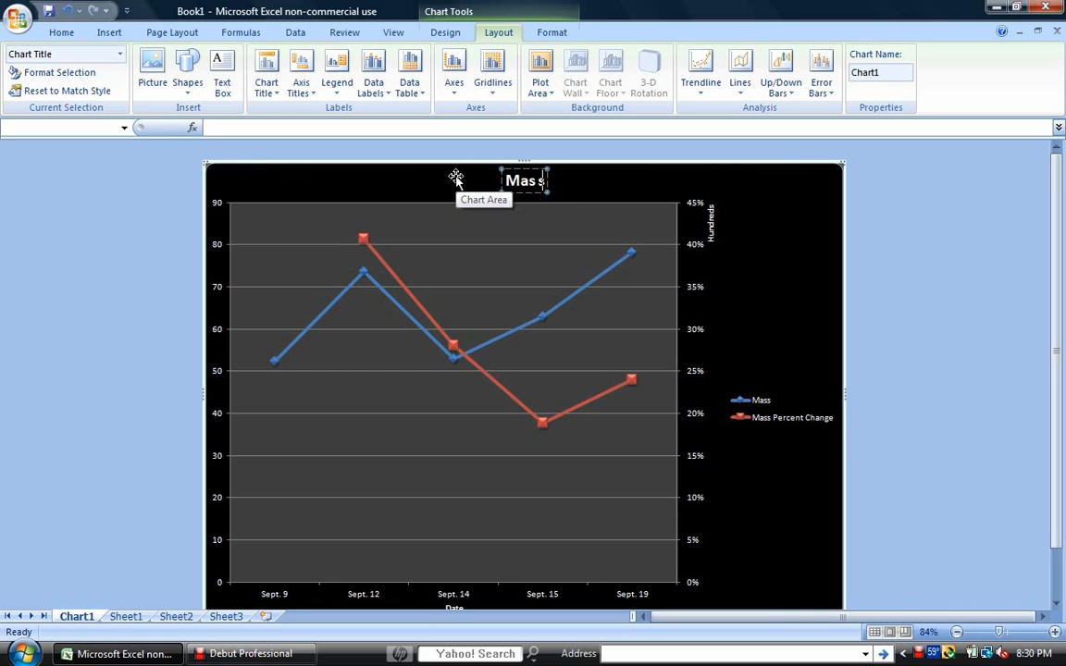
type("s")
key("BackSpace")
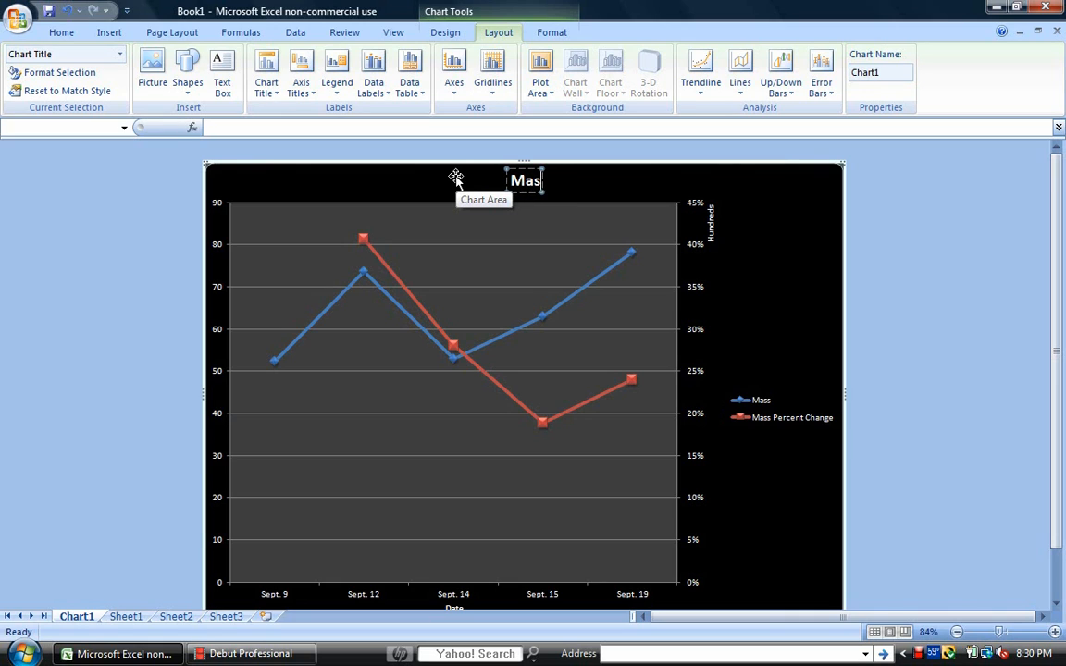
type("s and c")
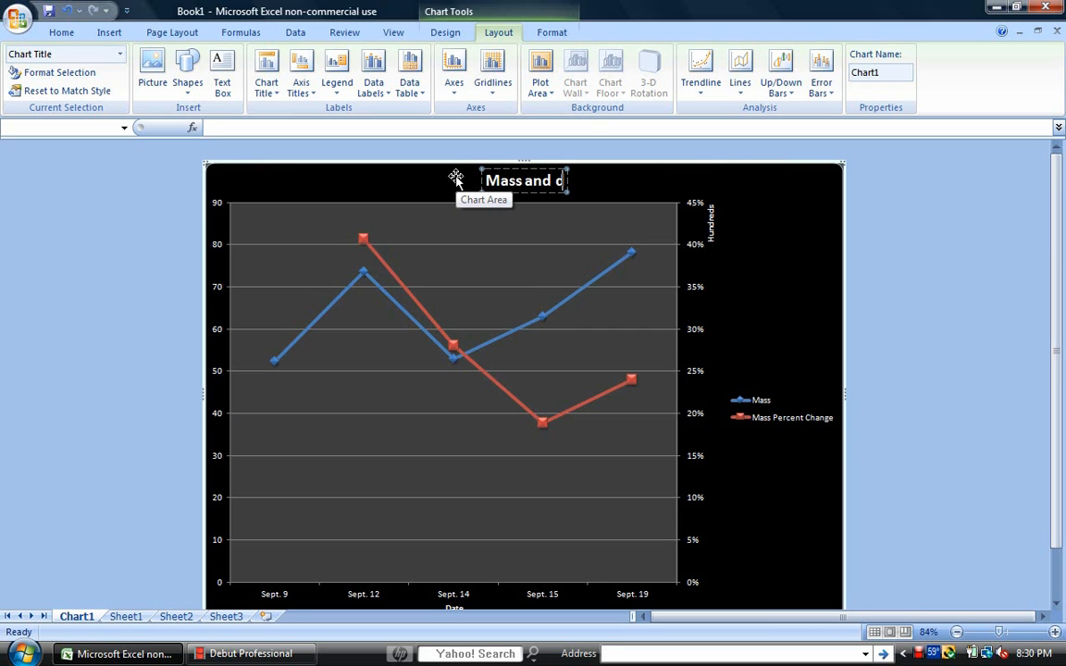
key("BackSpace")
type("Ma")
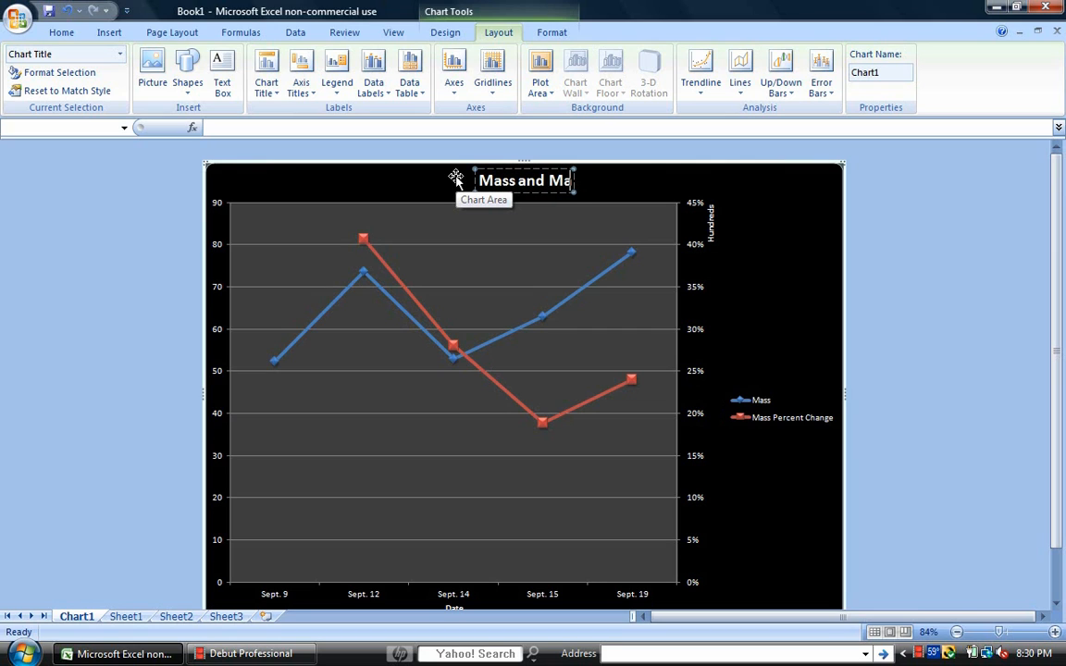
type("ss Perce")
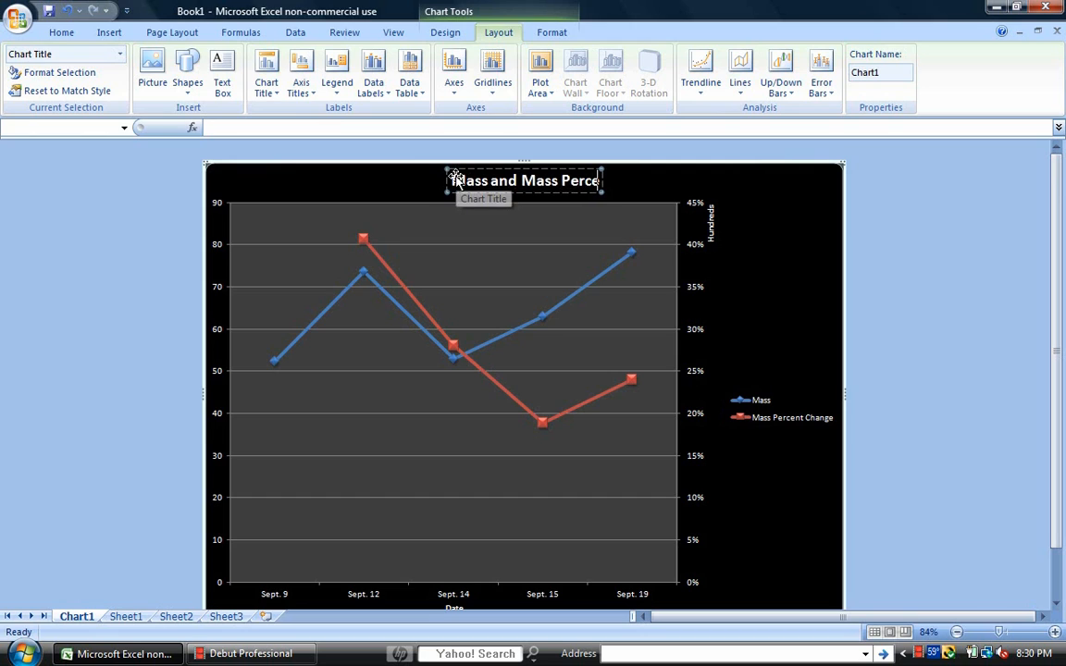
type("nt Change")
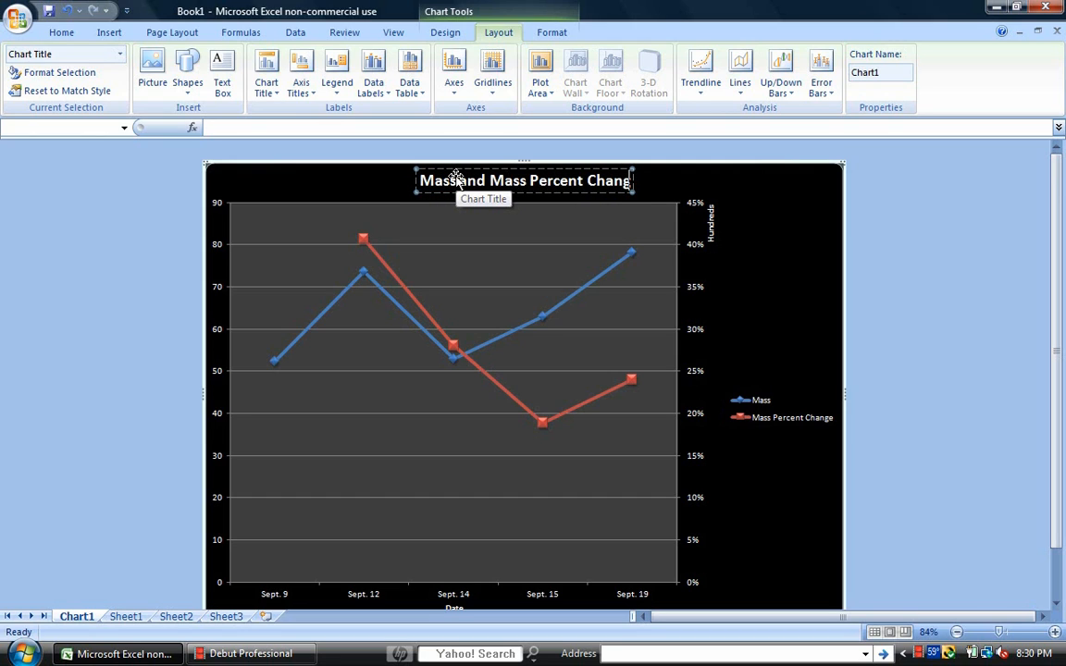
Delete the Hundreds display unit label beside the secondary vertical axis
left_click(711, 229)
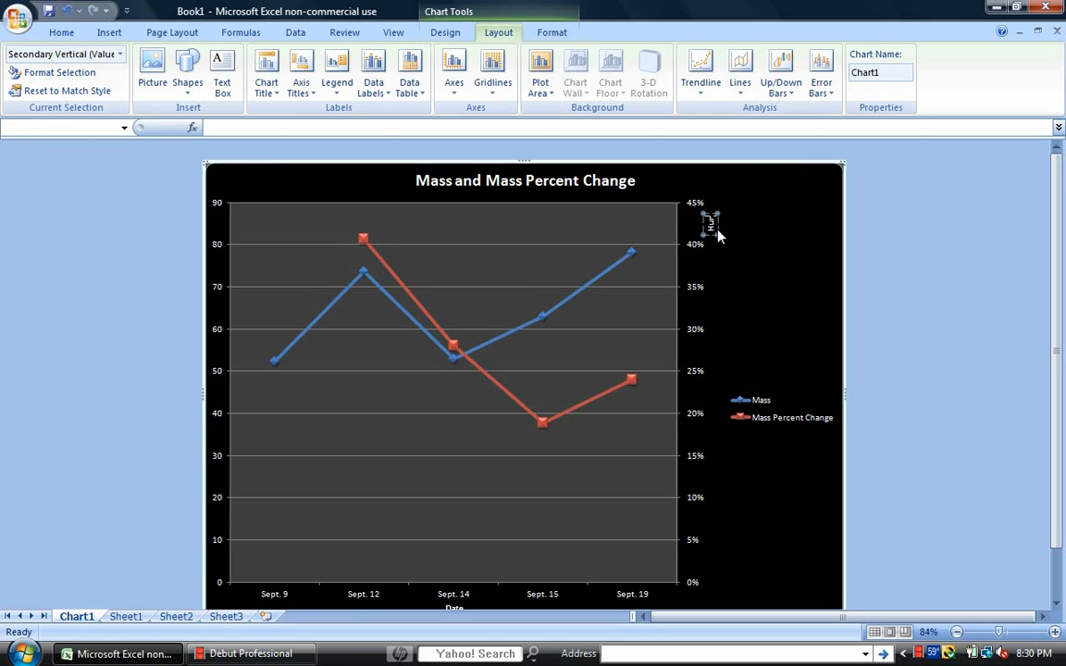
left_click(940, 250)
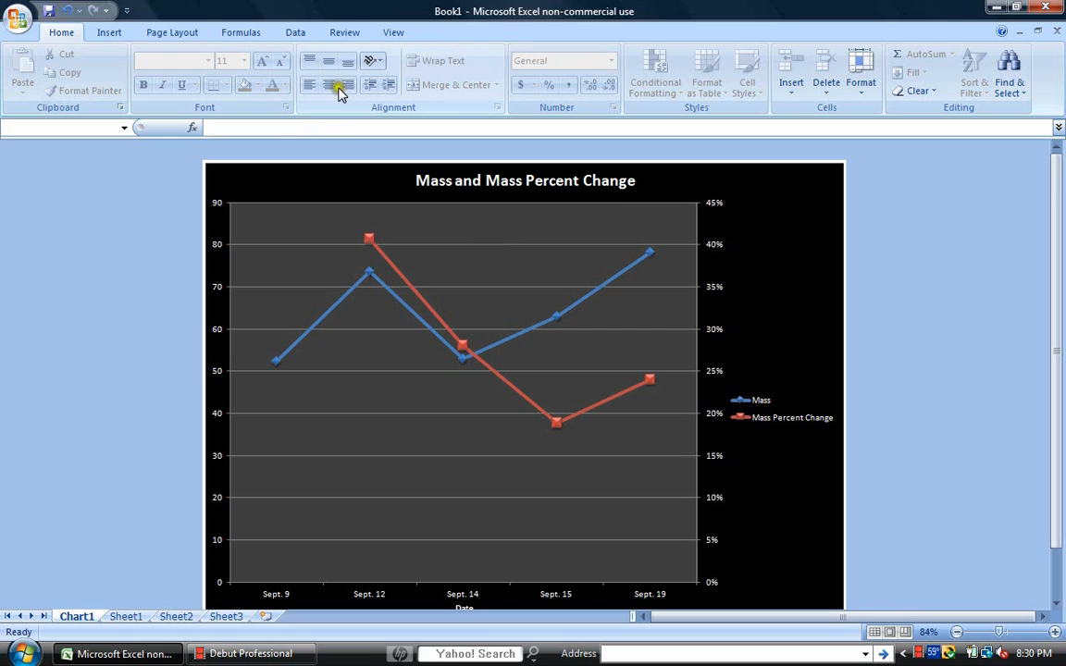
Add a rotated title to the primary vertical axis and set its text to Mass (g)
left_click(377, 351)
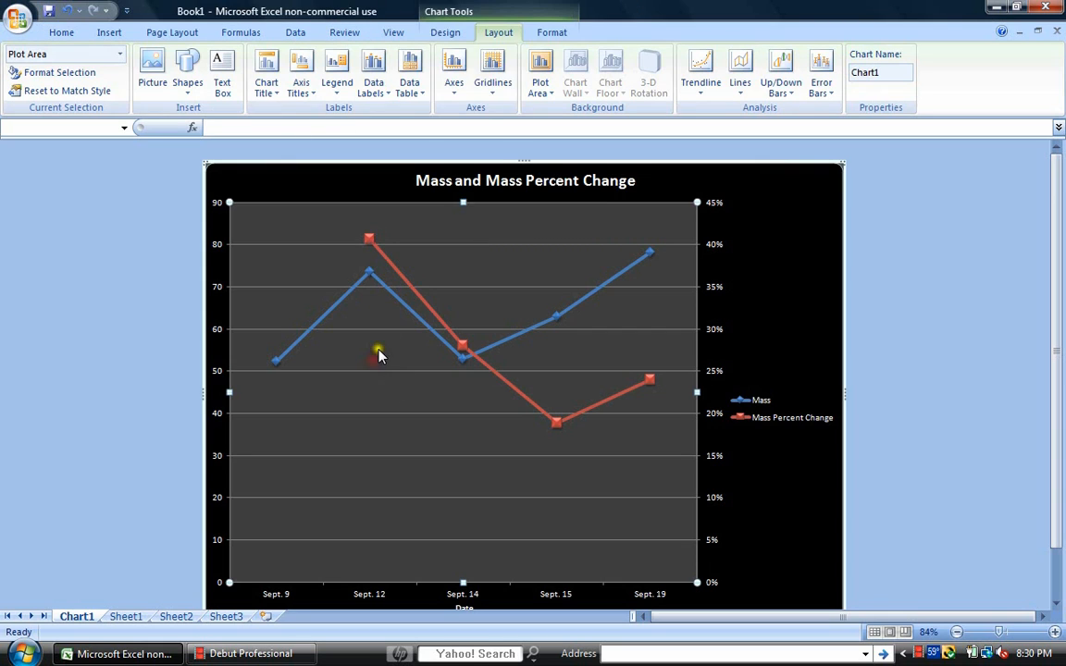
left_click(300, 78)
mouse_move(457, 167)
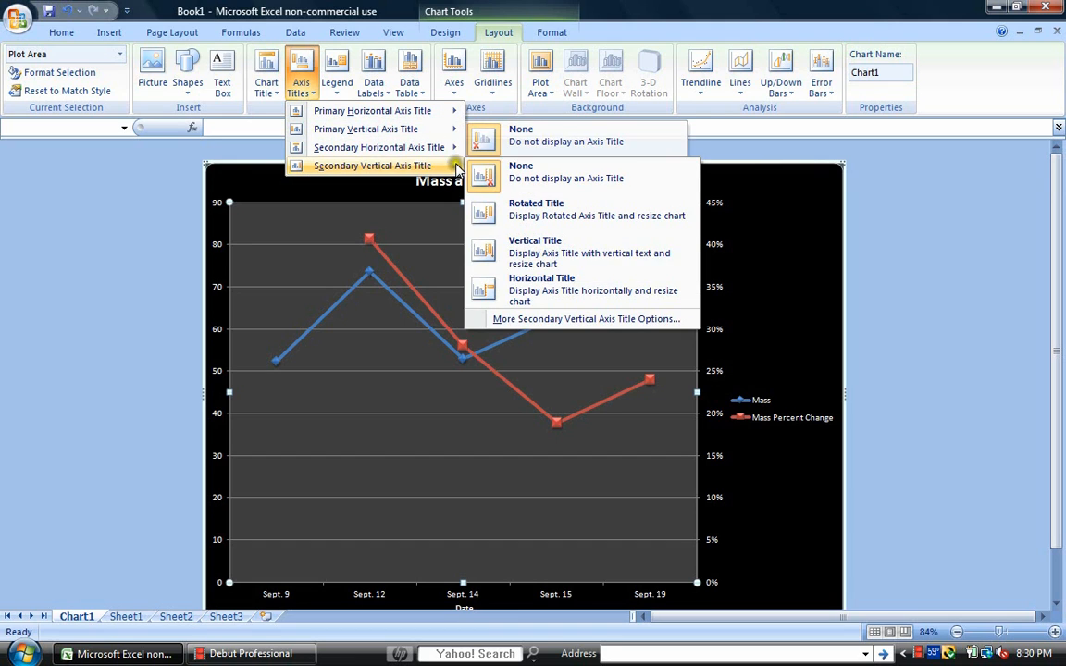
mouse_move(454, 129)
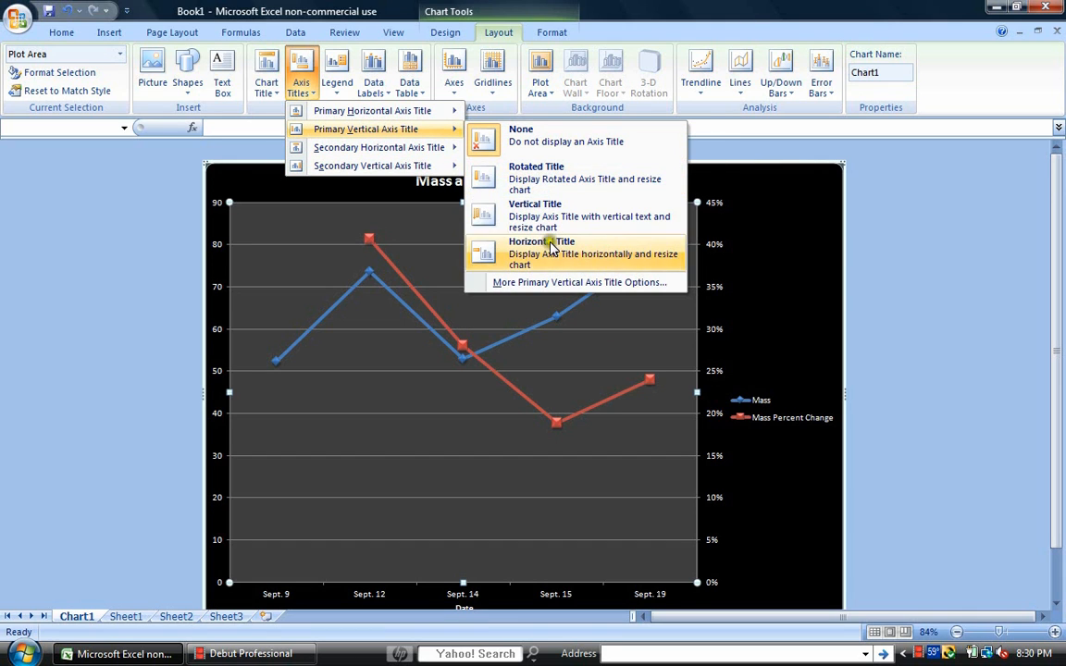
left_click(562, 185)
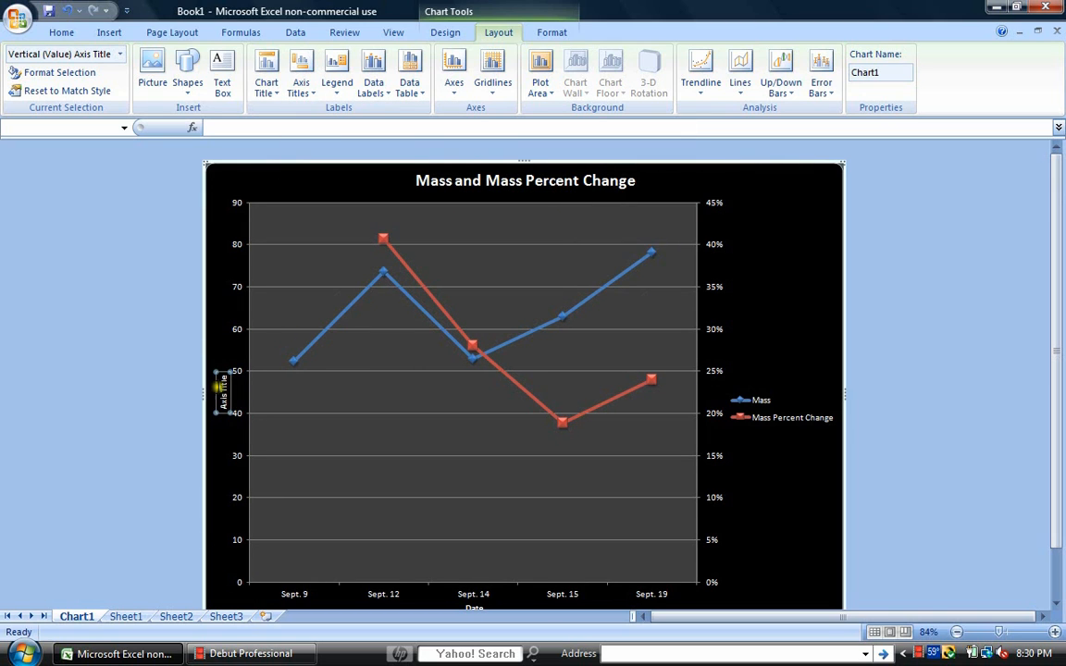
left_click(223, 390)
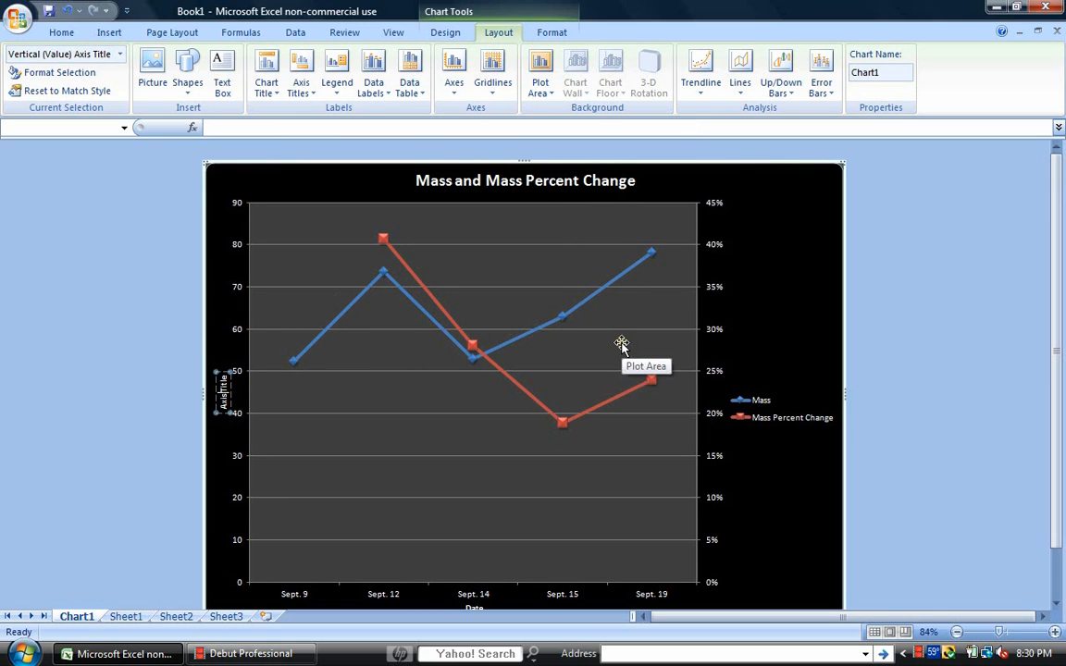
key("Delete")
key("Delete")
key("Delete")
key("Delete")
type("Mass (g")
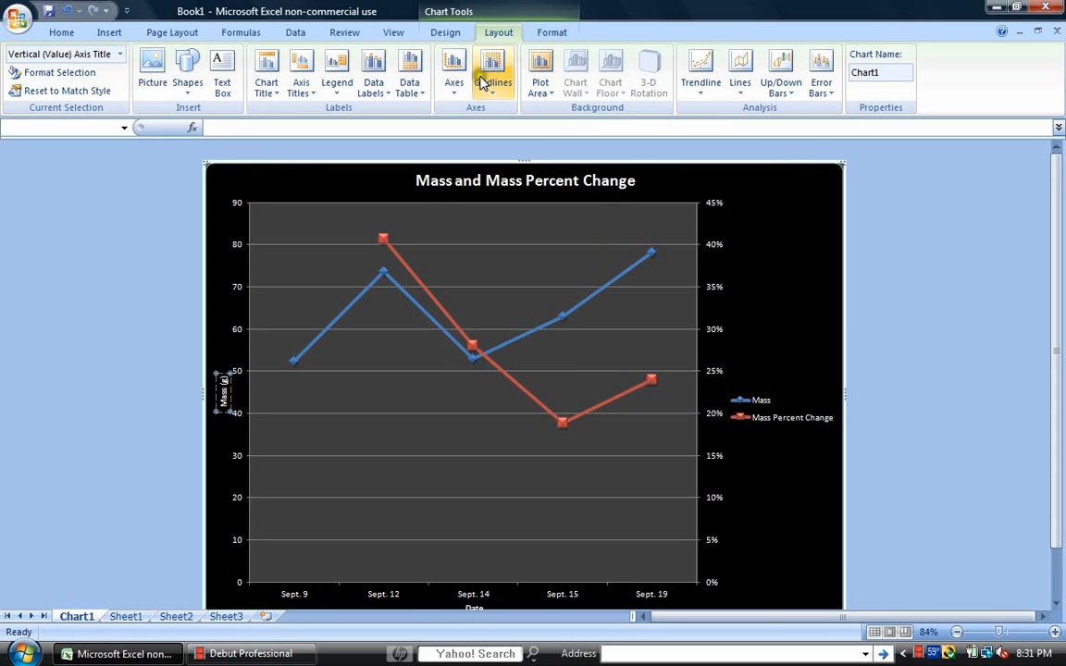
Add a rotated title to the secondary vertical axis, set its text to Percent, and deselect the chart
left_click(300, 88)
mouse_move(443, 164)
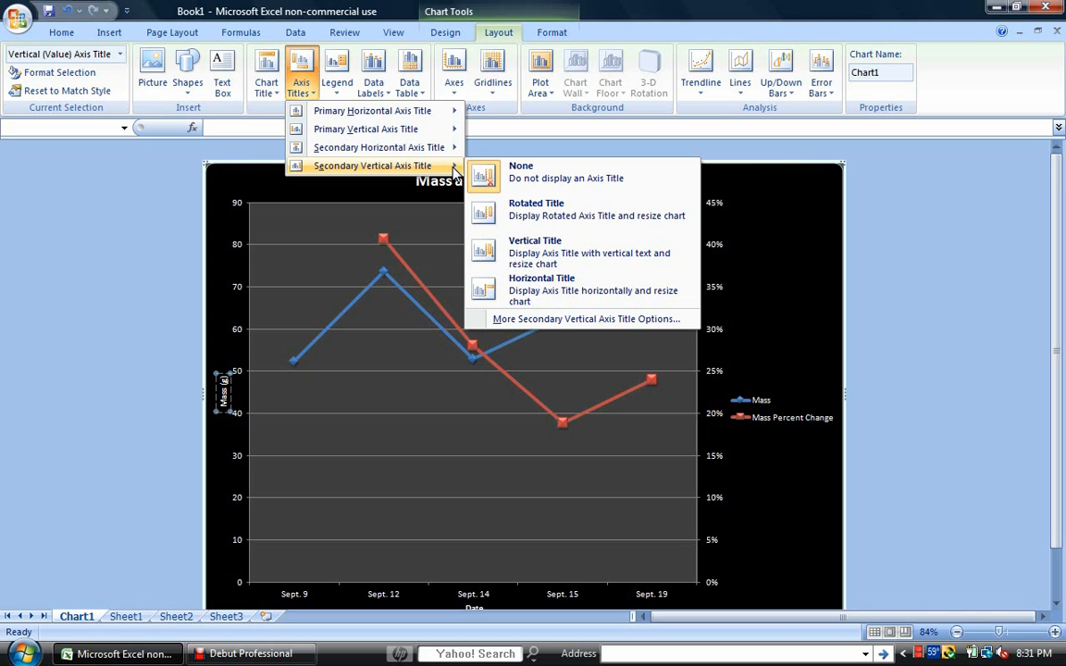
left_click(548, 210)
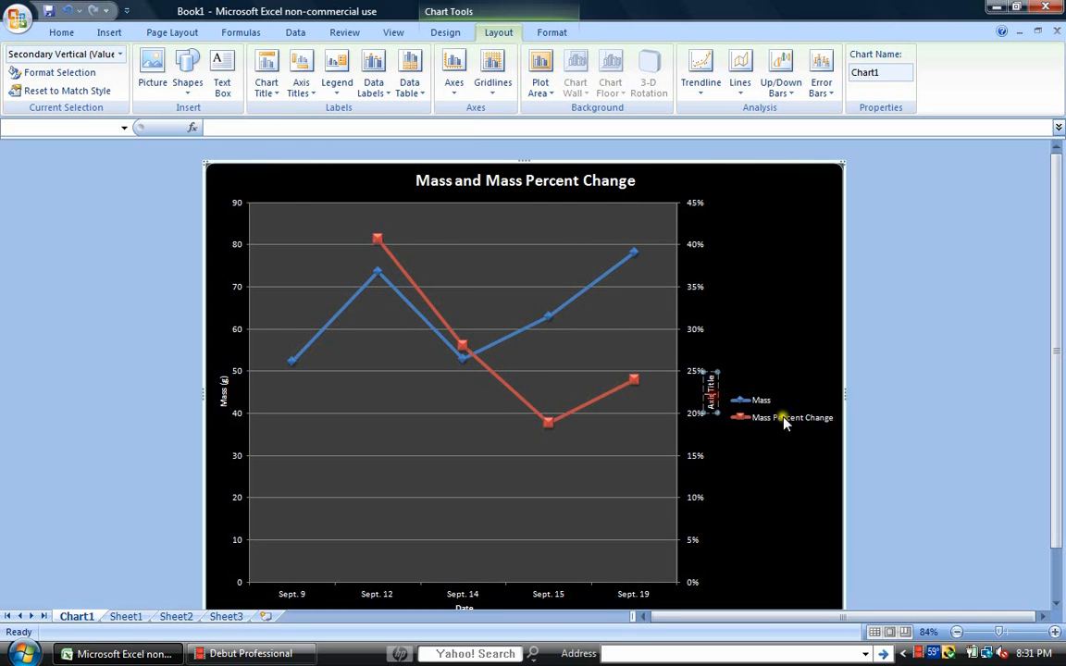
key("Delete")
key("Delete")
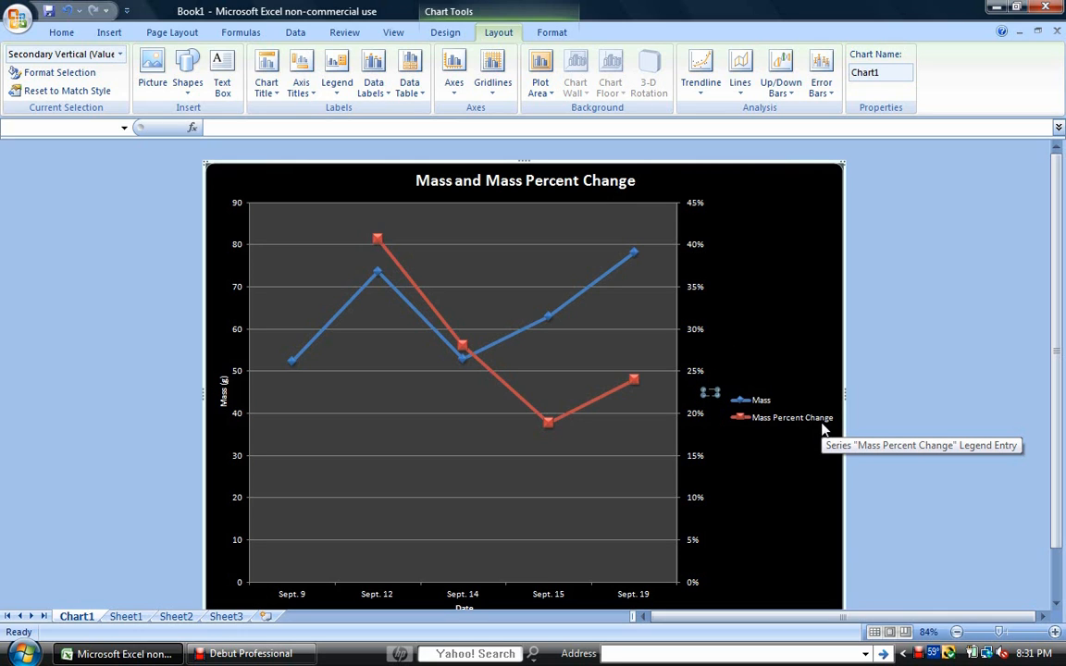
type("Percent")
left_click(937, 380)
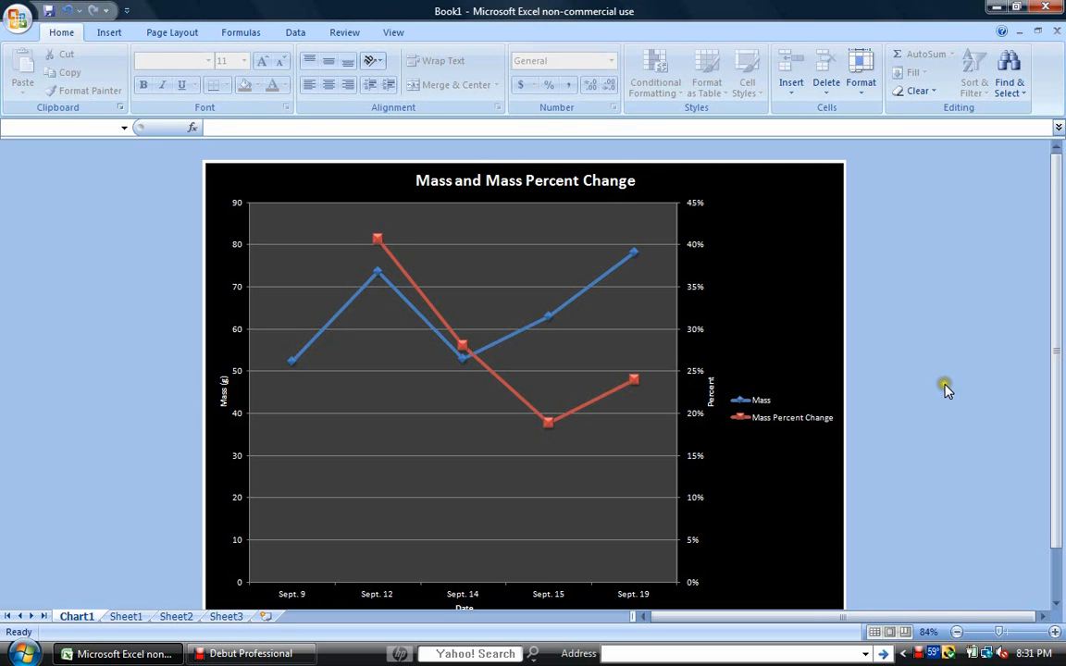
left_click(945, 381)
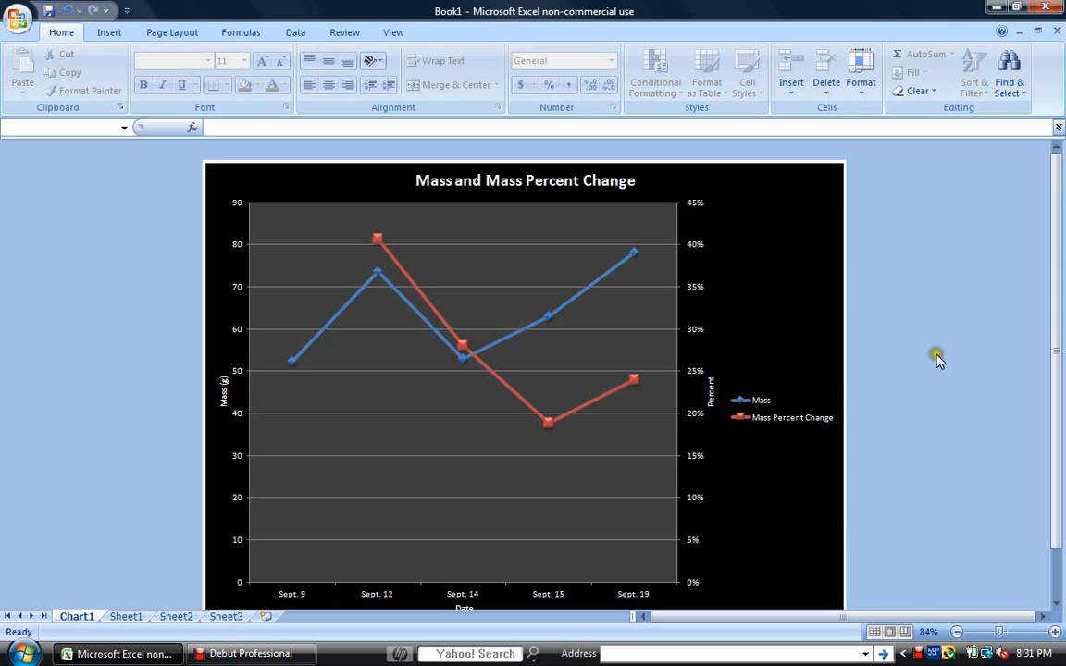